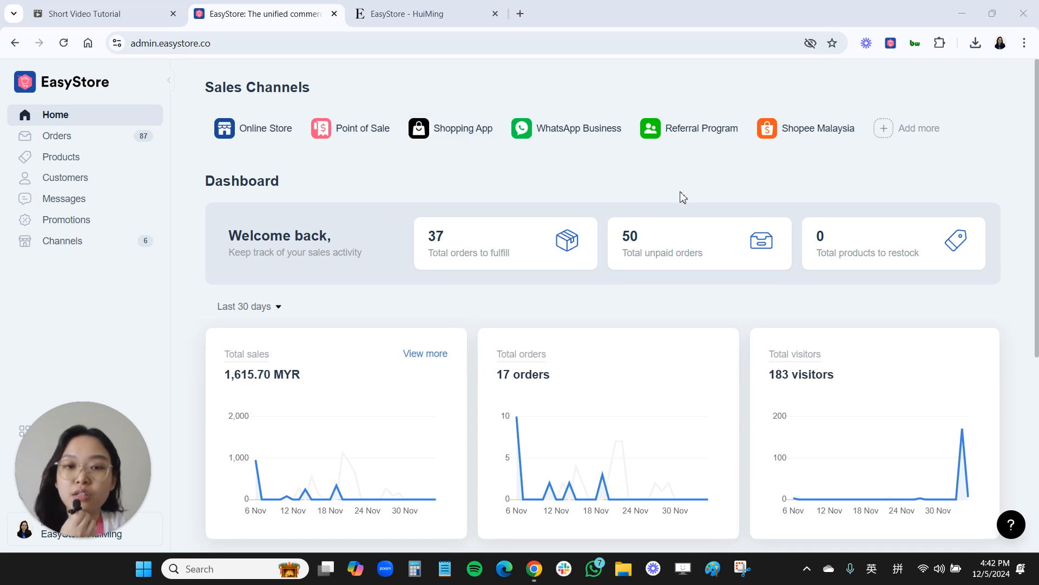
- Create a new discount promotion from the 10% OFF with min. purchased template
click(43, 223)
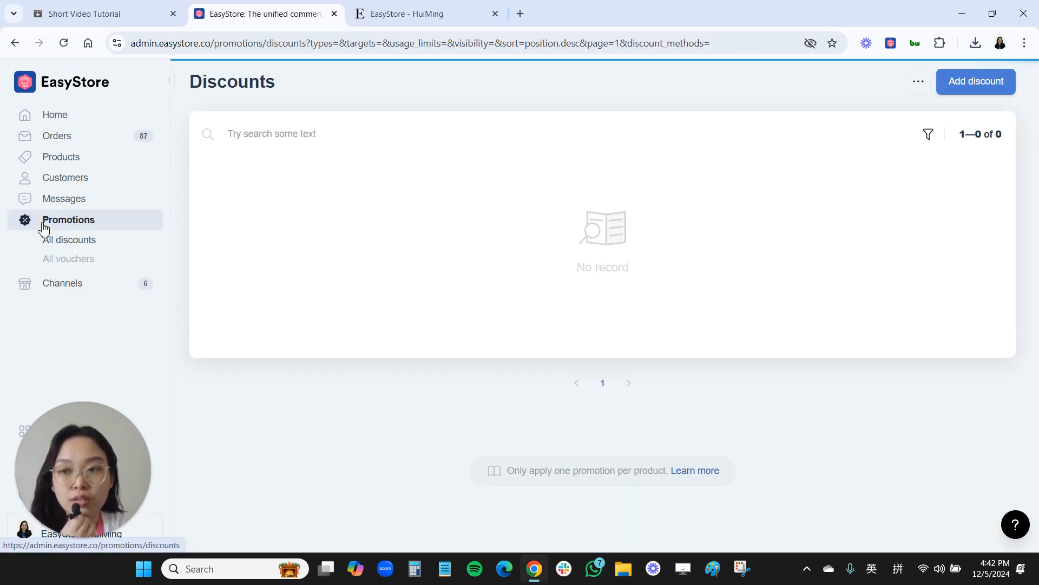
click(949, 88)
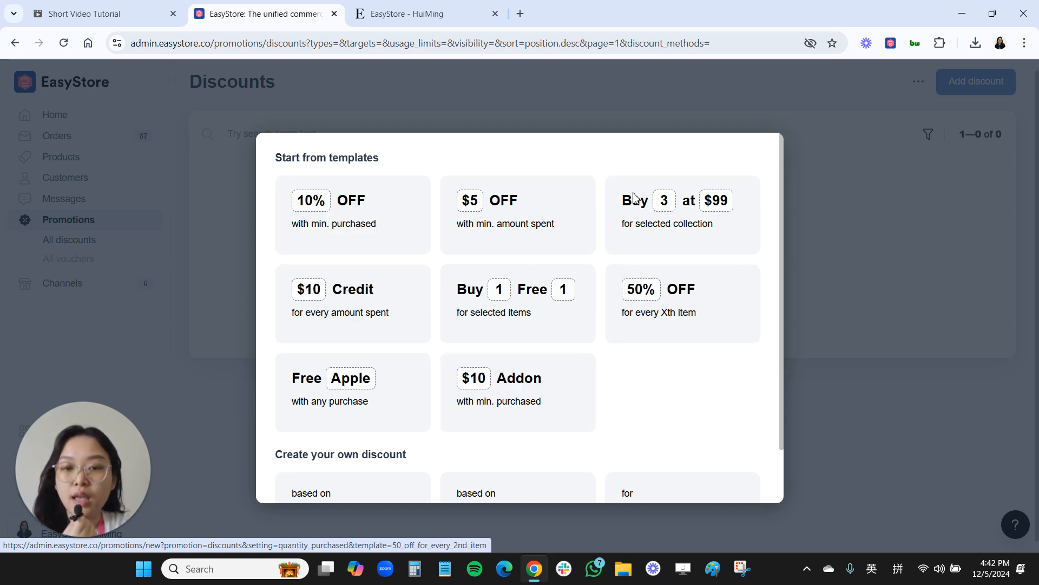
click(357, 232)
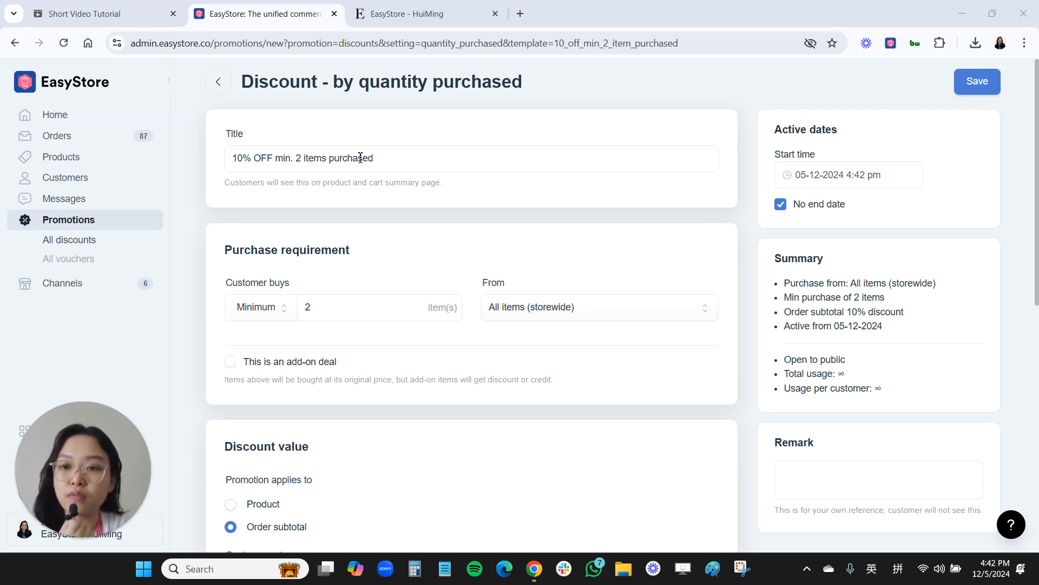
- Examine the discount's title and its purchase requirement options for minimum quantity and eligible items
drag(382, 162, 232, 158)
click(233, 159)
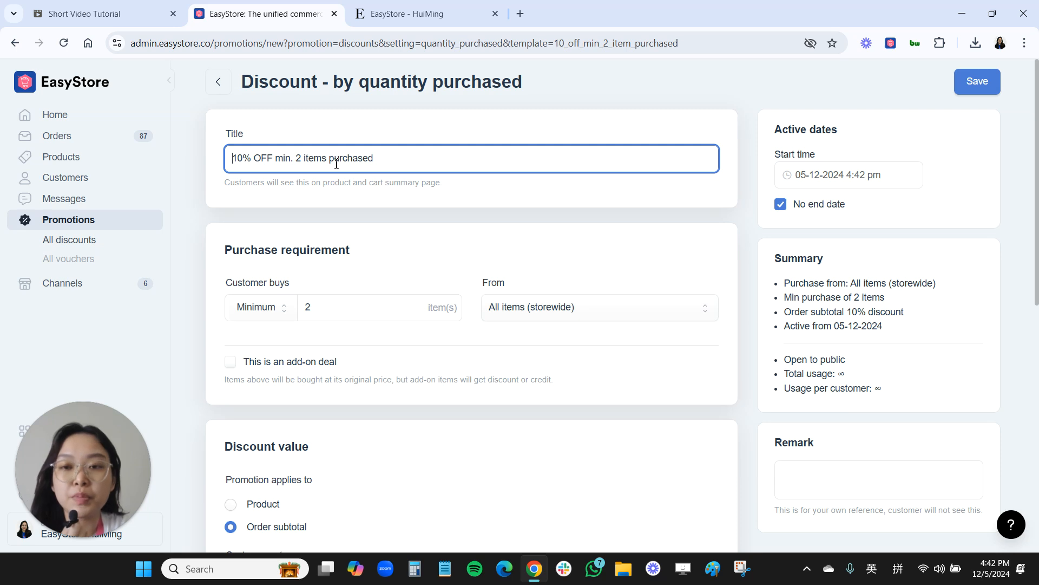
scroll(346, 255, down, 1)
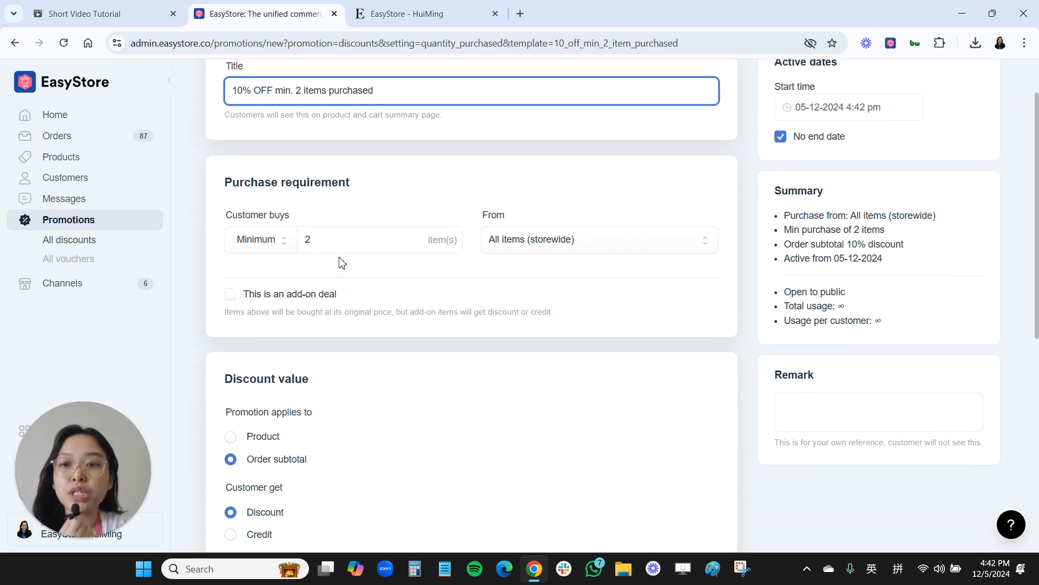
click(275, 243)
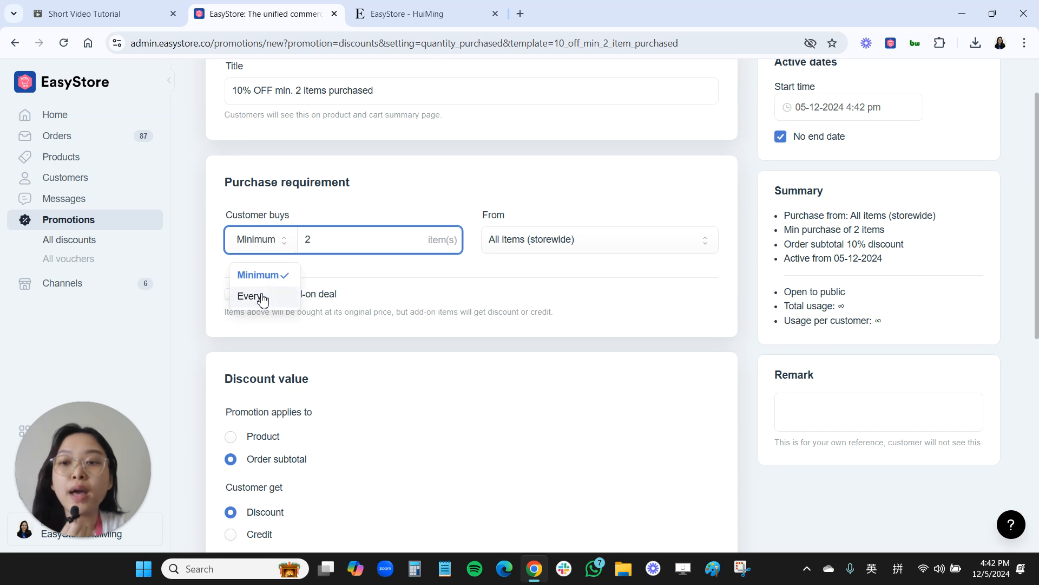
click(321, 243)
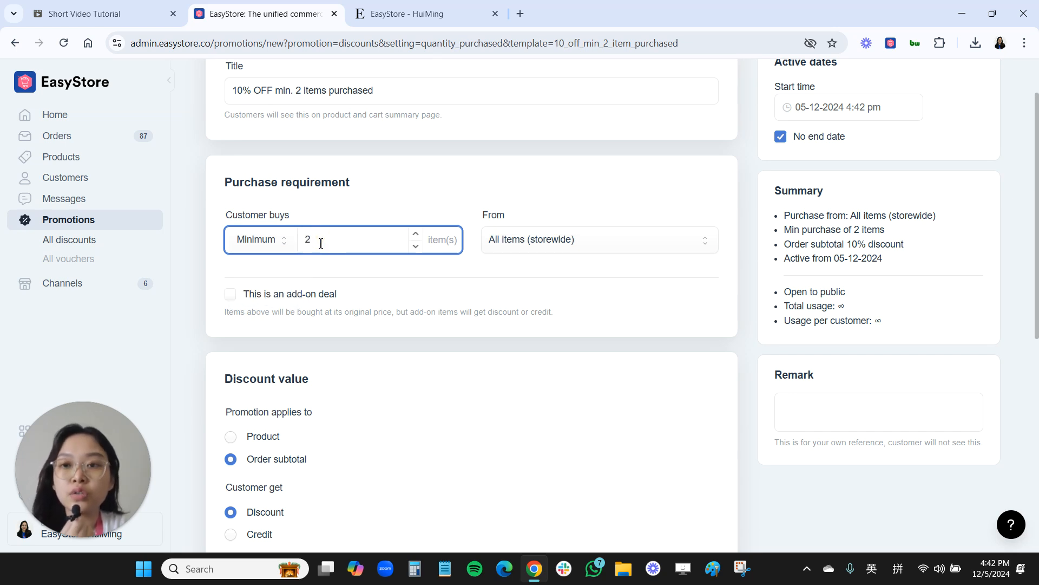
click(667, 86)
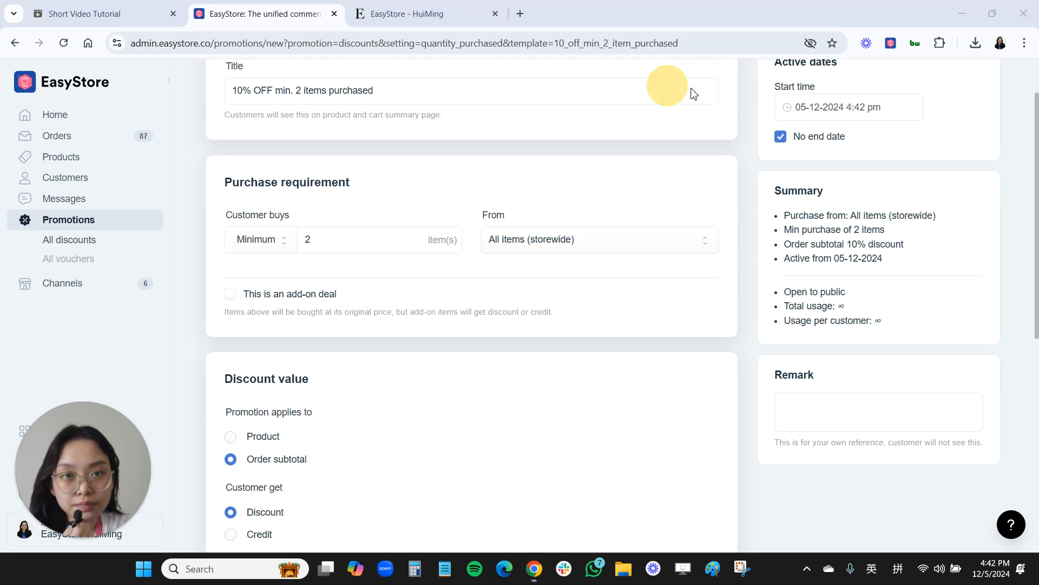
click(555, 244)
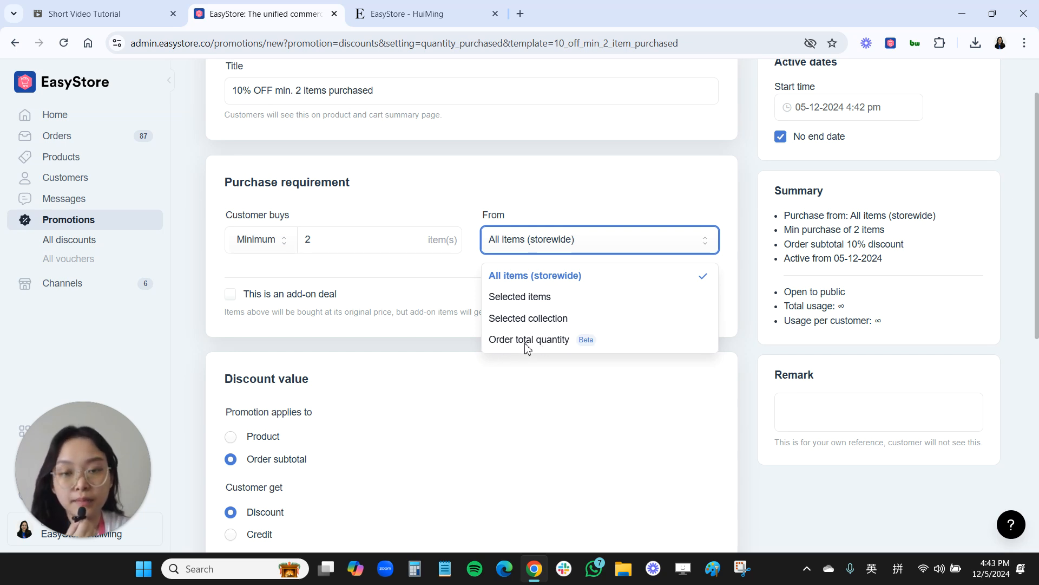
- Try applying the promotion to Product, and return it to Order subtotal
scroll(353, 309, down, 3)
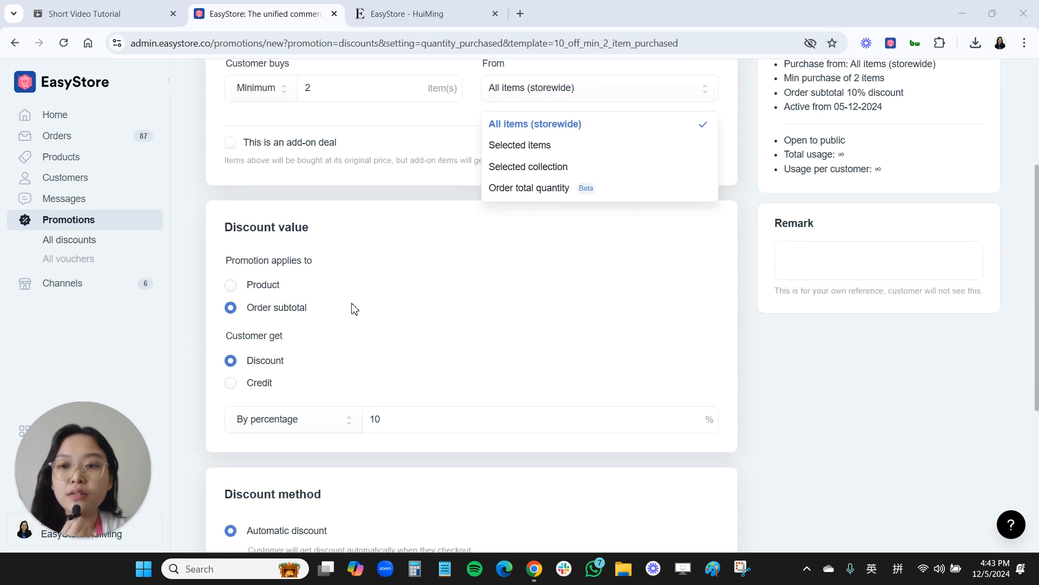
scroll(354, 309, down, 1)
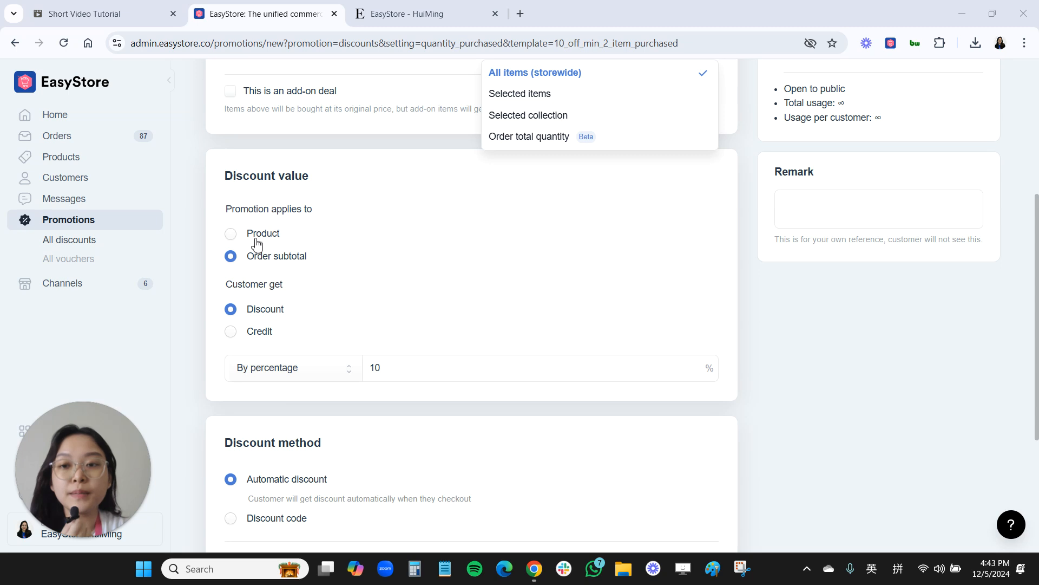
click(232, 234)
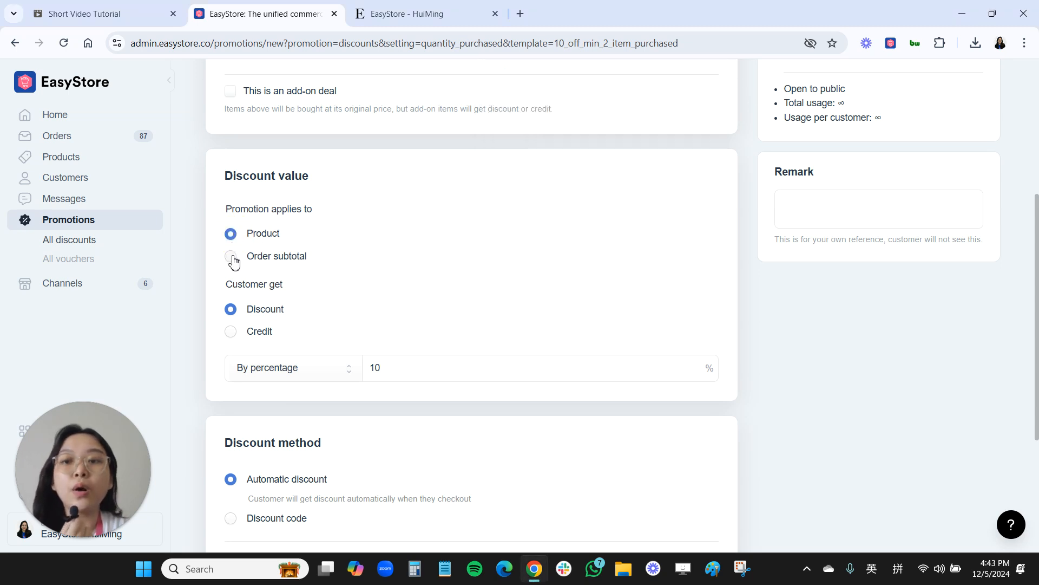
click(232, 256)
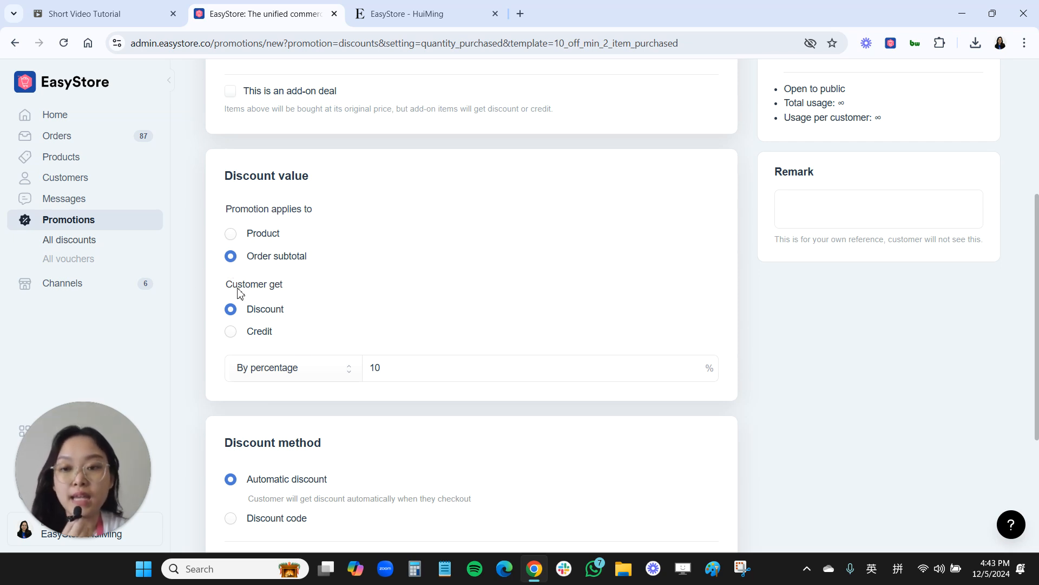
- Review the discount calculation options, keeping By percentage, and check the percentage value
scroll(240, 292, down, 1)
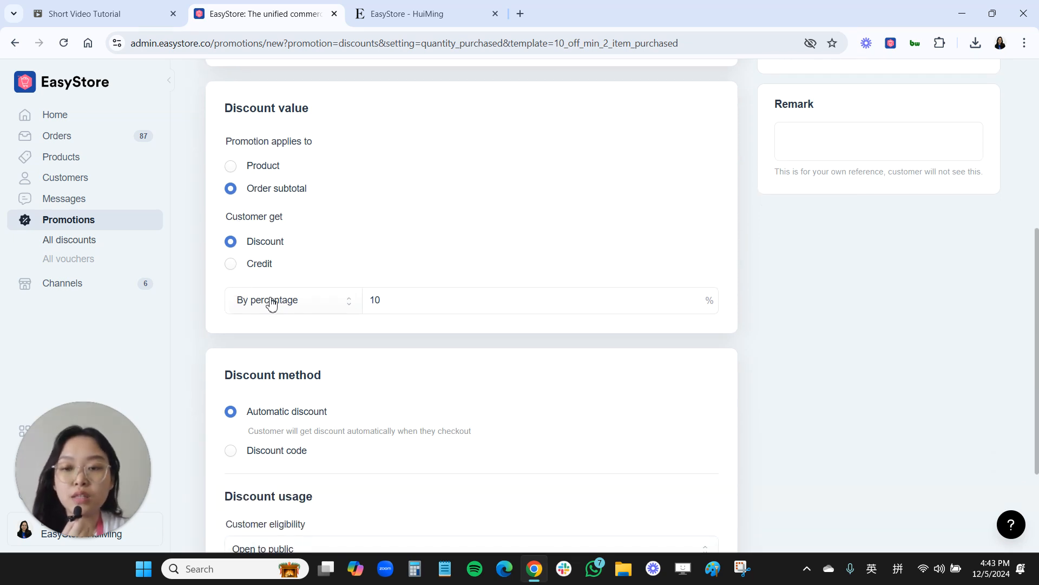
click(272, 303)
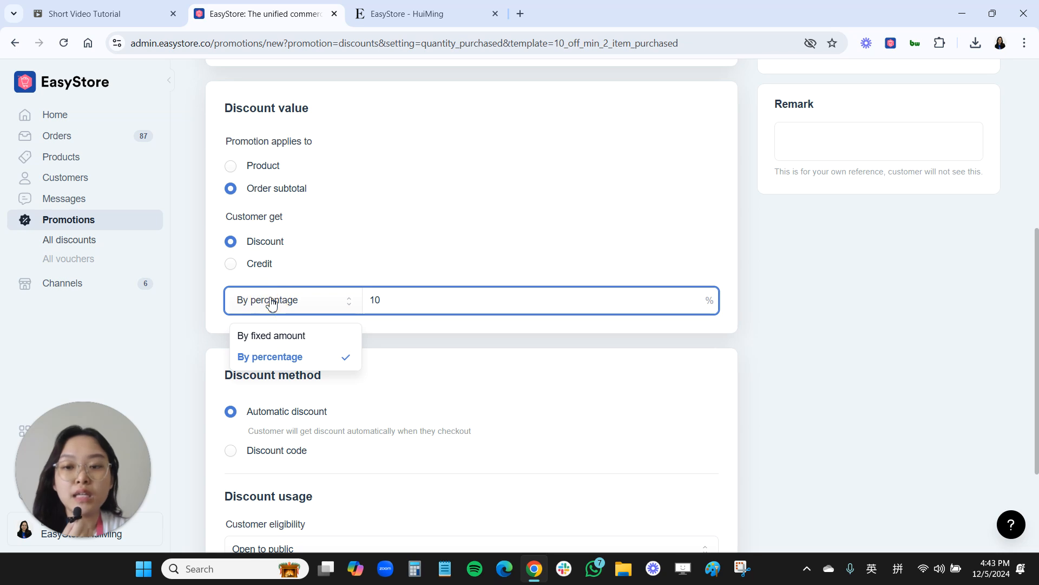
click(271, 363)
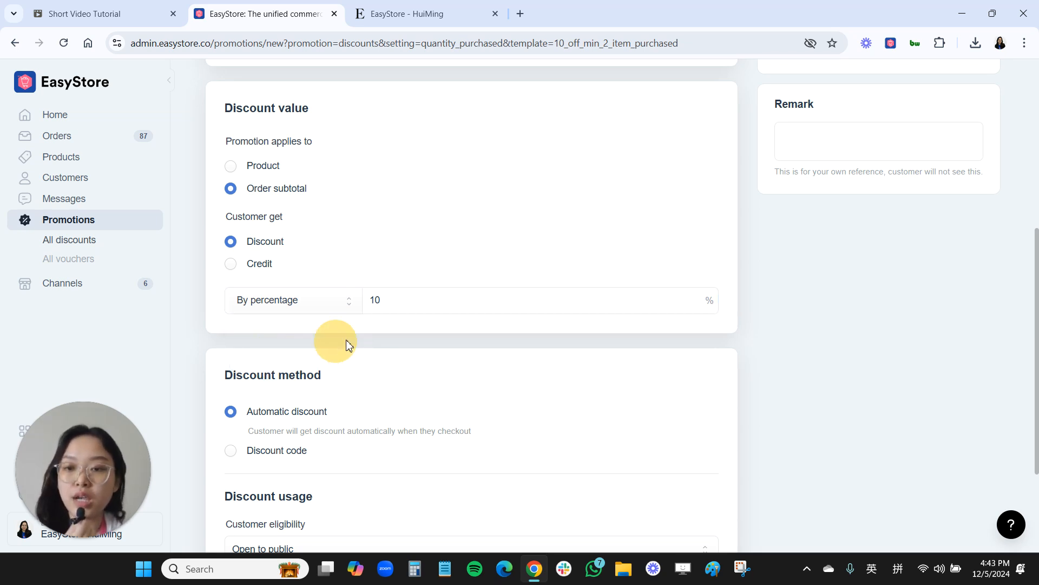
drag(399, 301, 376, 299)
double_click(387, 300)
click(388, 302)
- Change the discount method to Discount code and generate a random code
scroll(386, 379, down, 3)
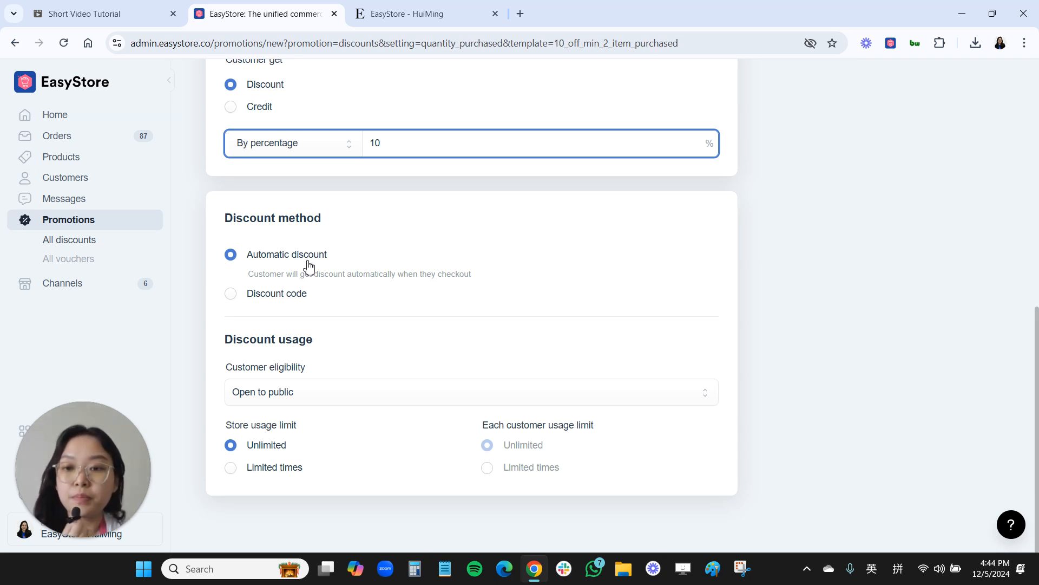
click(232, 295)
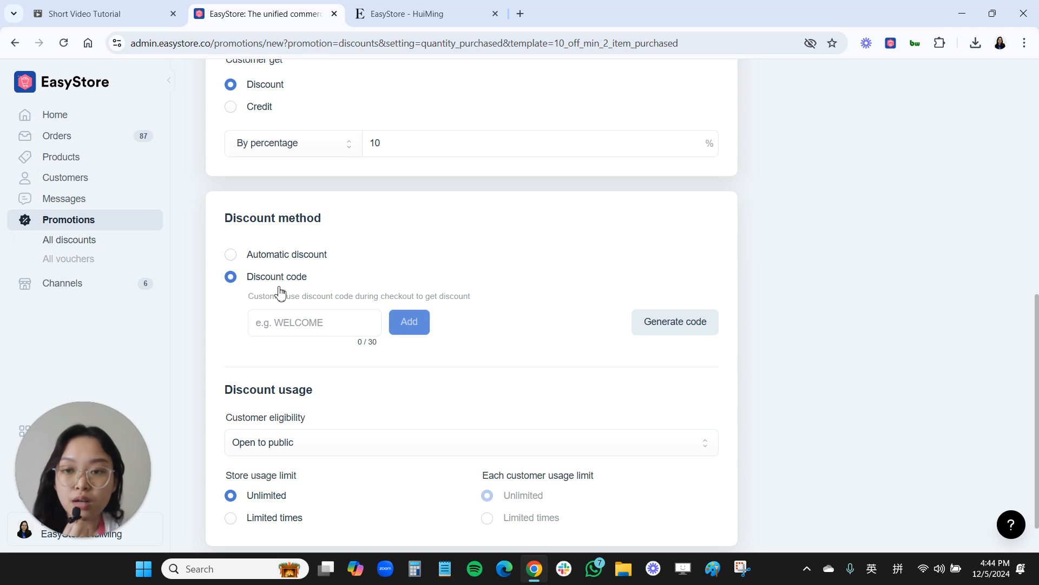
click(292, 324)
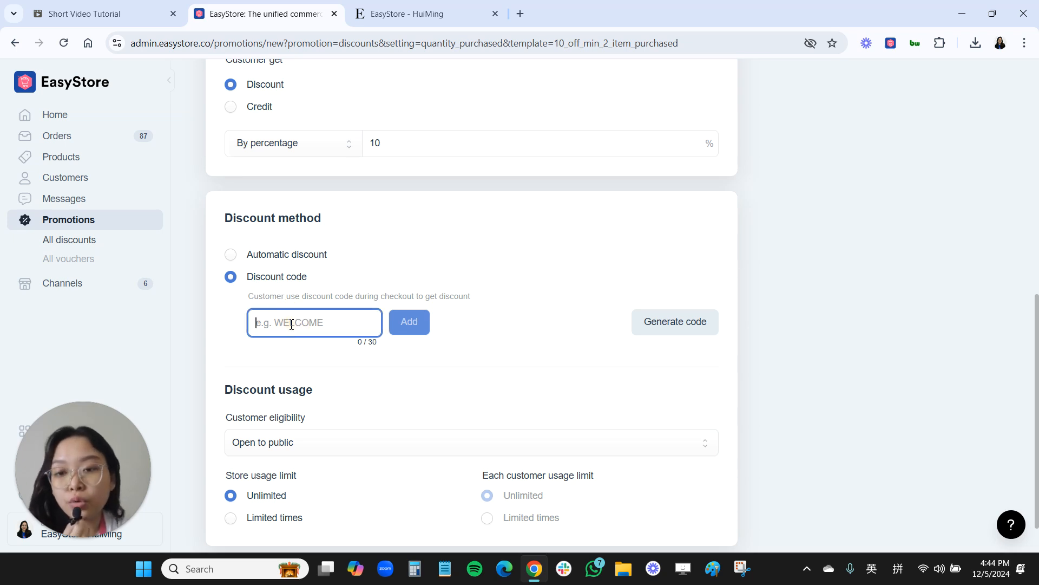
click(654, 332)
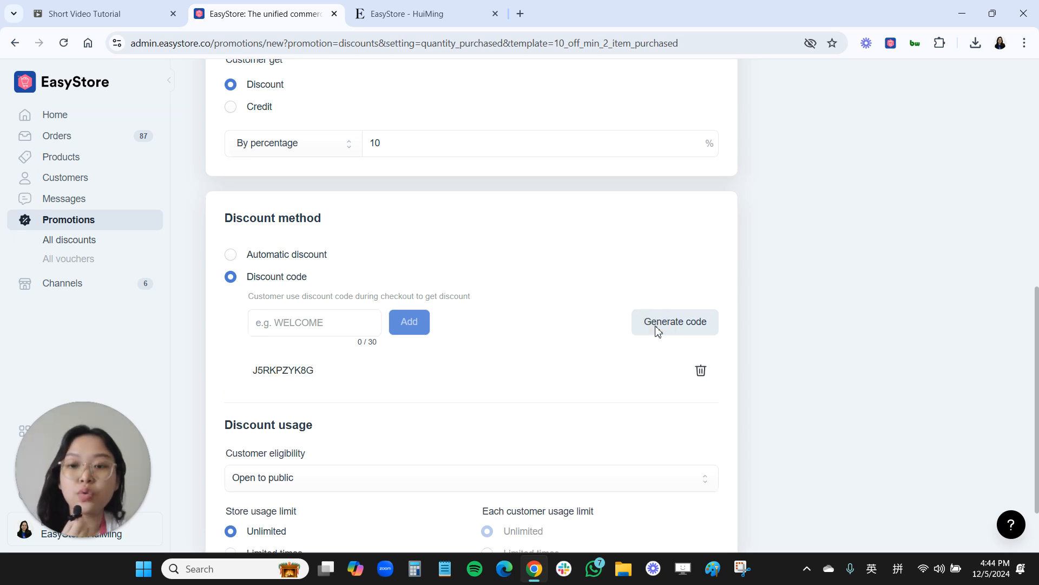
drag(252, 371, 325, 374)
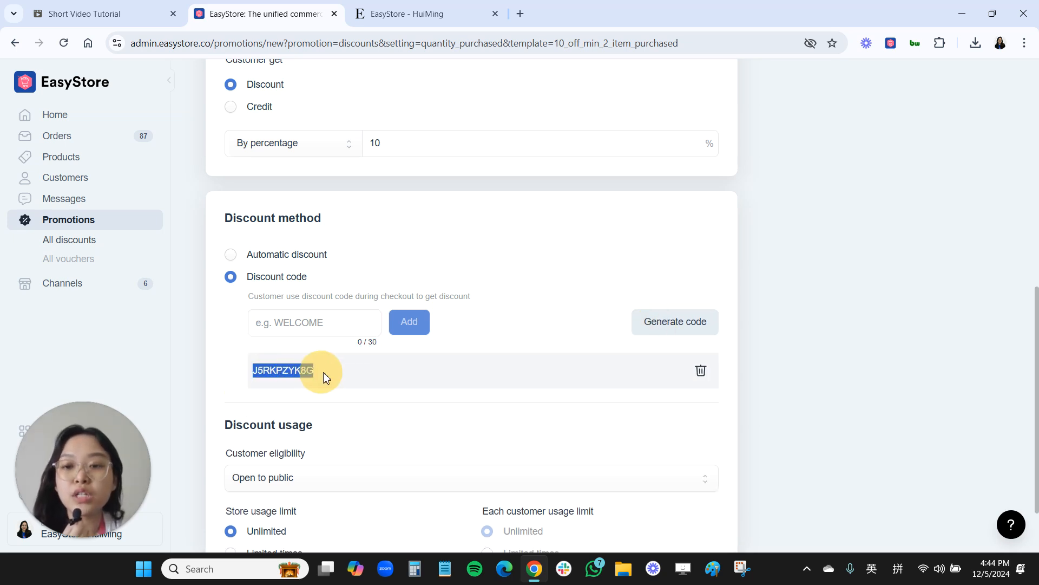
click(298, 373)
- Add the custom discount code DEC2024 to the promotion
click(284, 322)
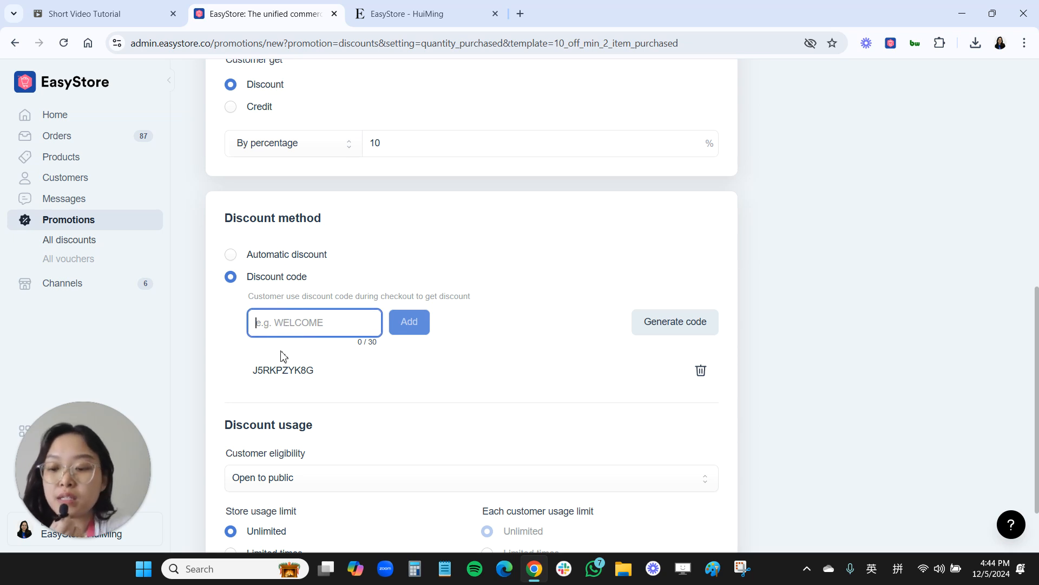
text(D)
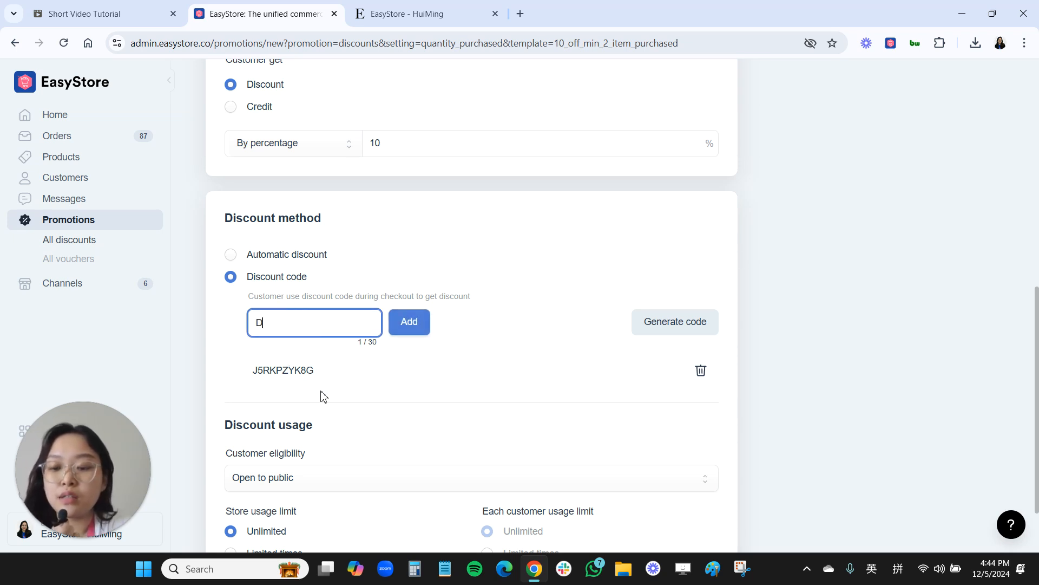
text(EC2024)
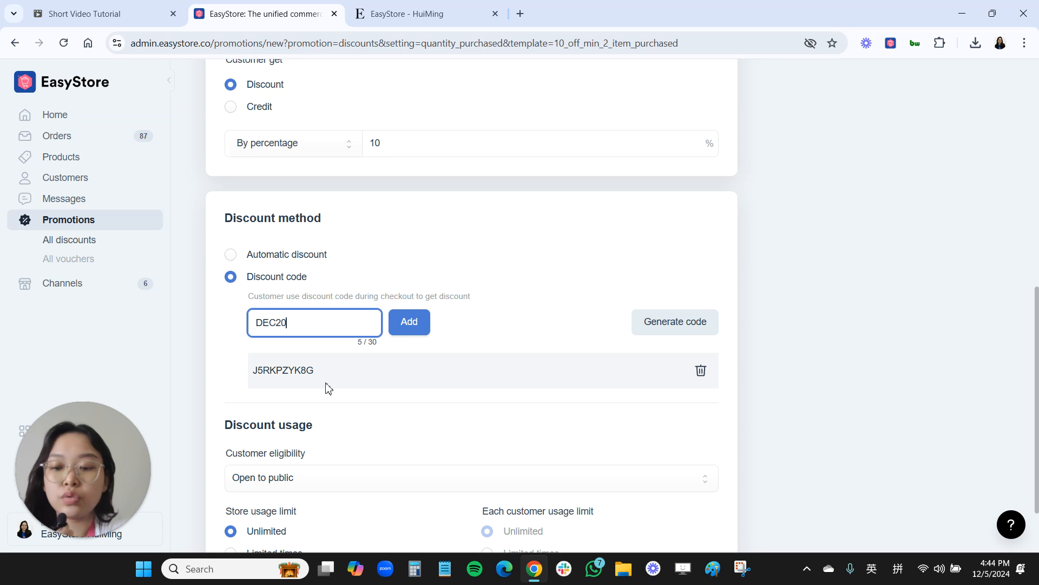
click(397, 322)
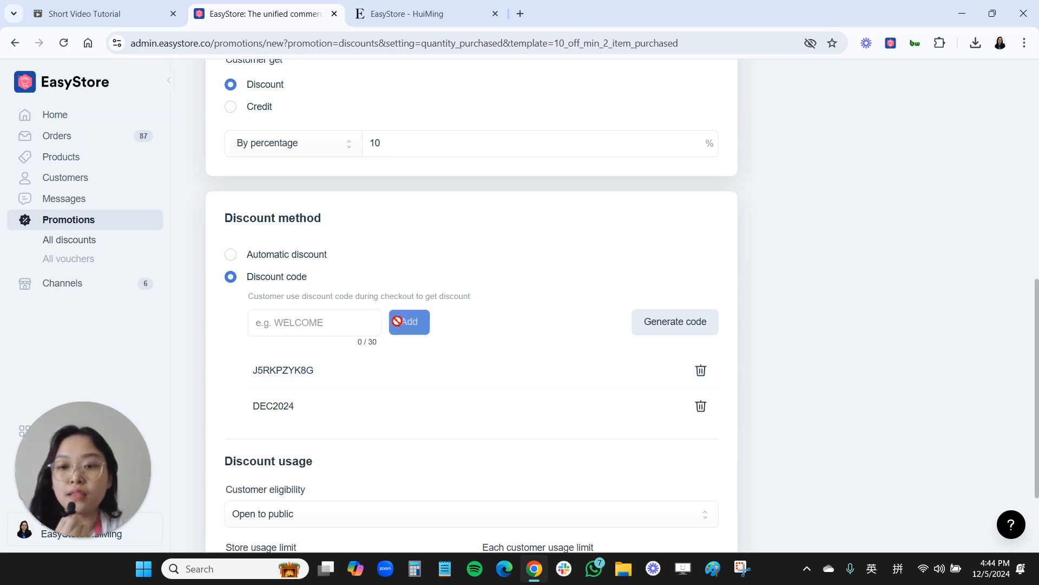
scroll(352, 335, down, 1)
drag(254, 303, 314, 299)
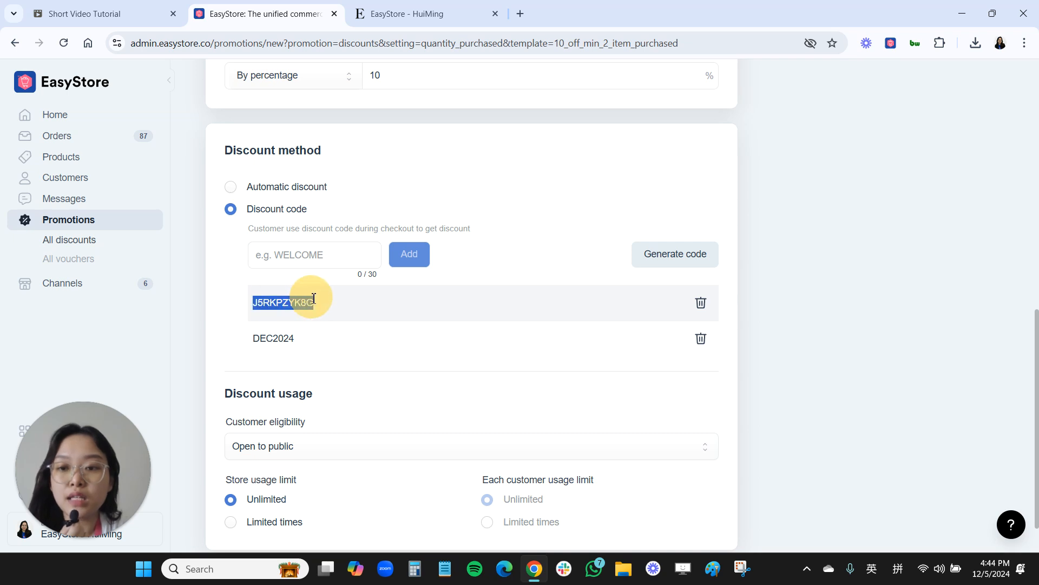
click(302, 340)
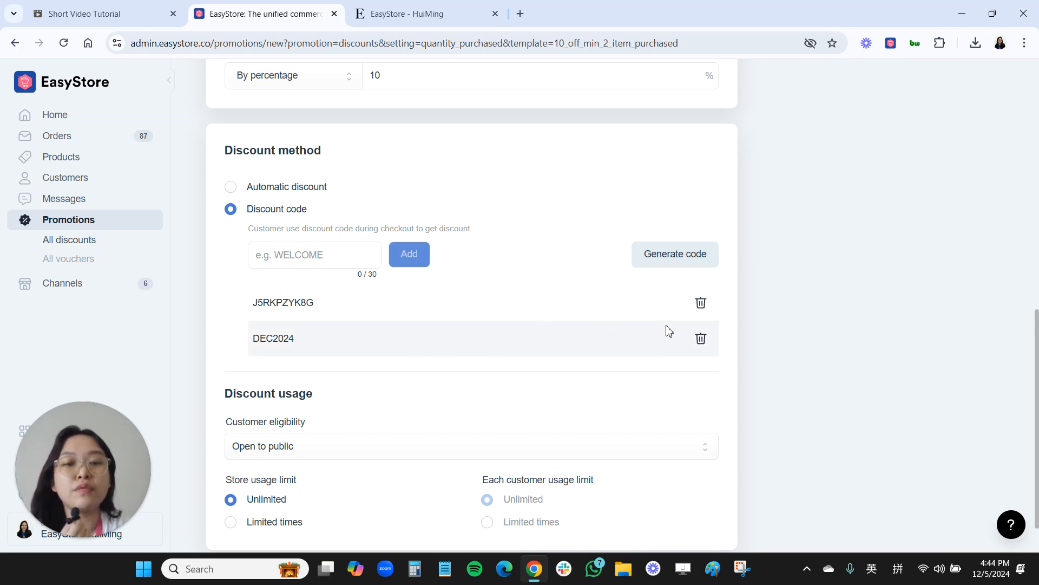
double_click(276, 303)
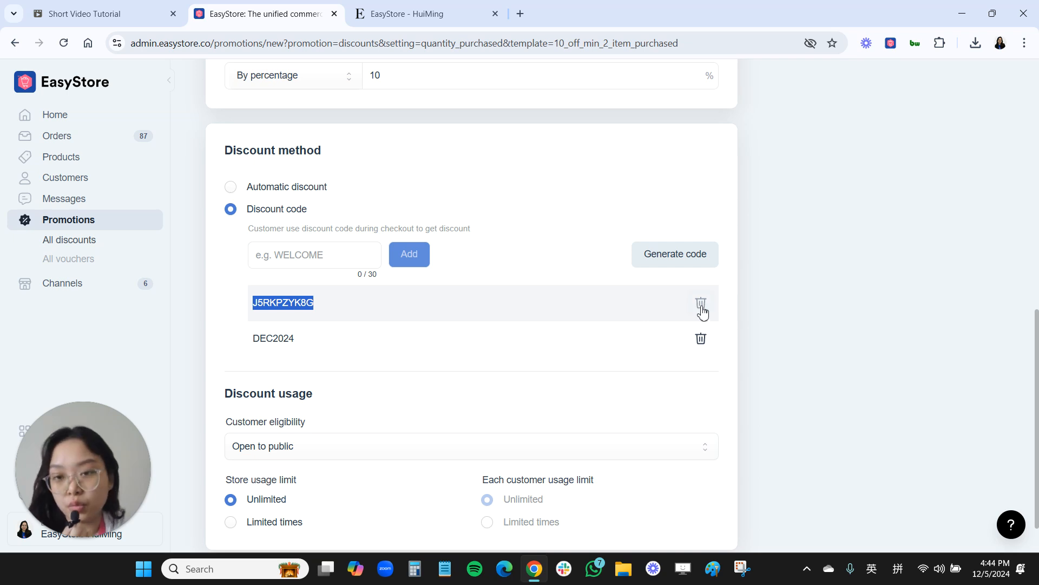
- Restrict customer eligibility to selected membership tiers and choose the Platinum tier
scroll(379, 379, down, 1)
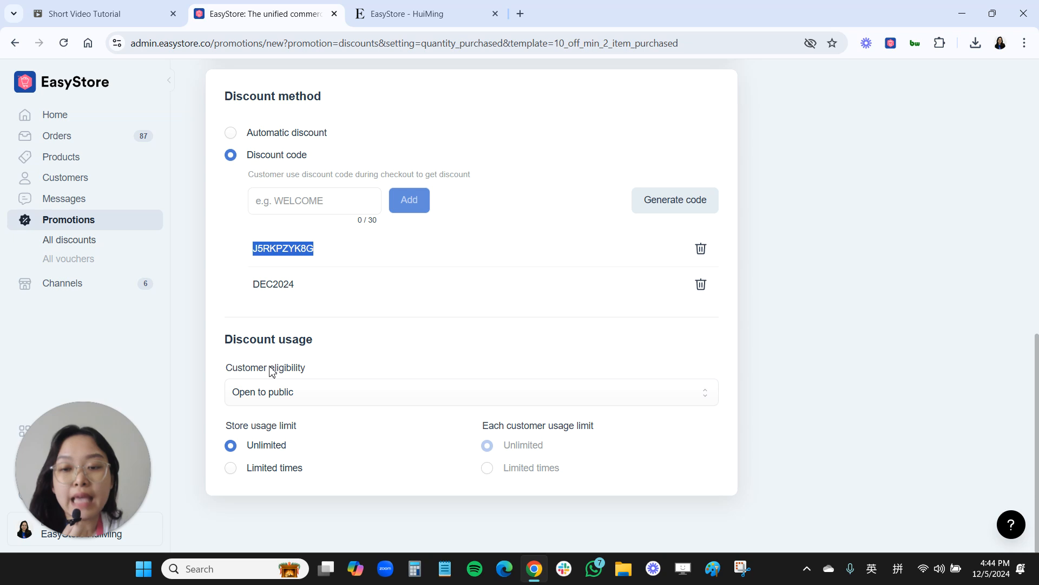
click(275, 398)
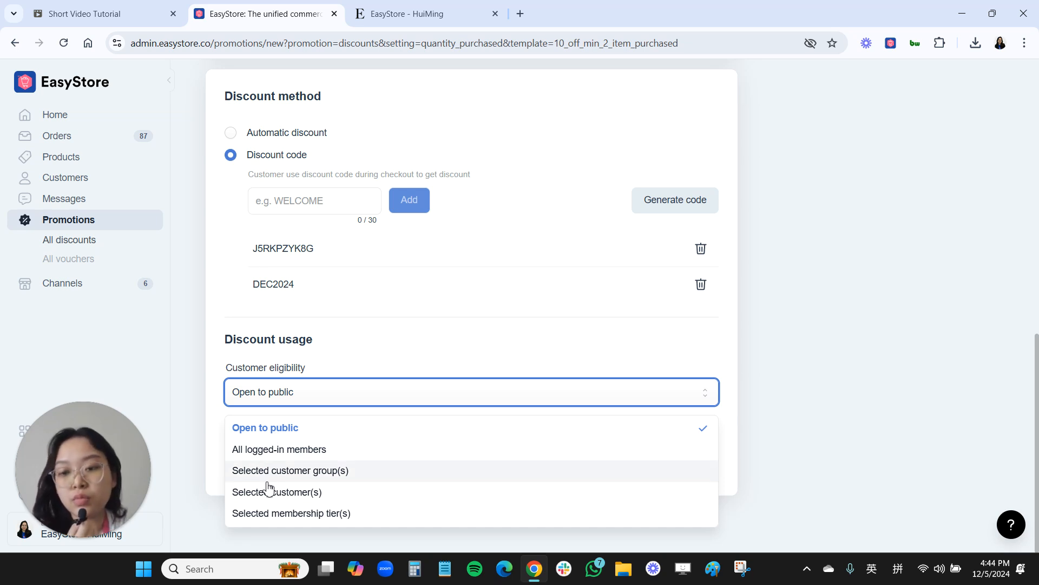
click(257, 513)
click(268, 431)
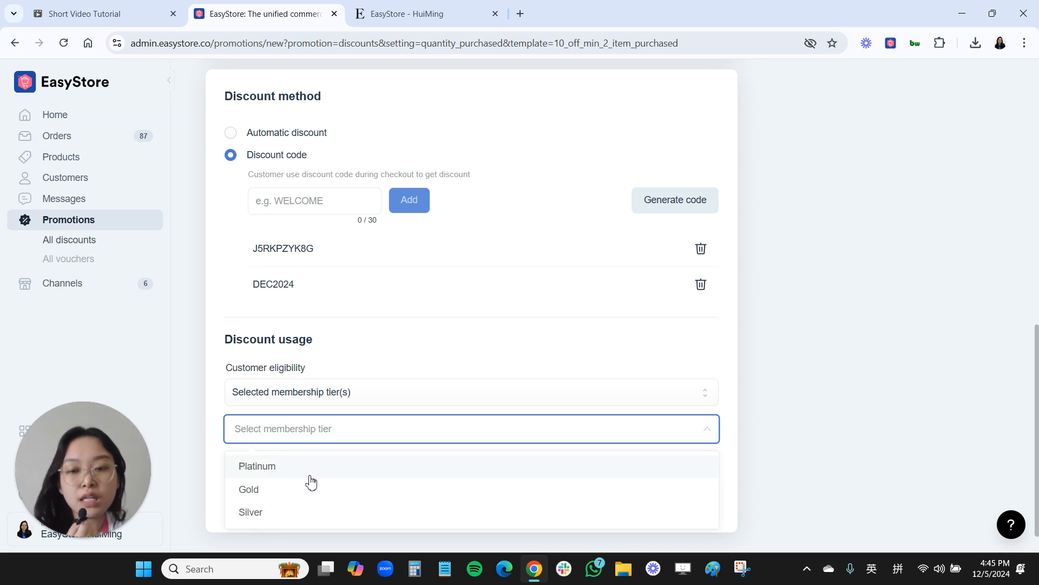
click(245, 469)
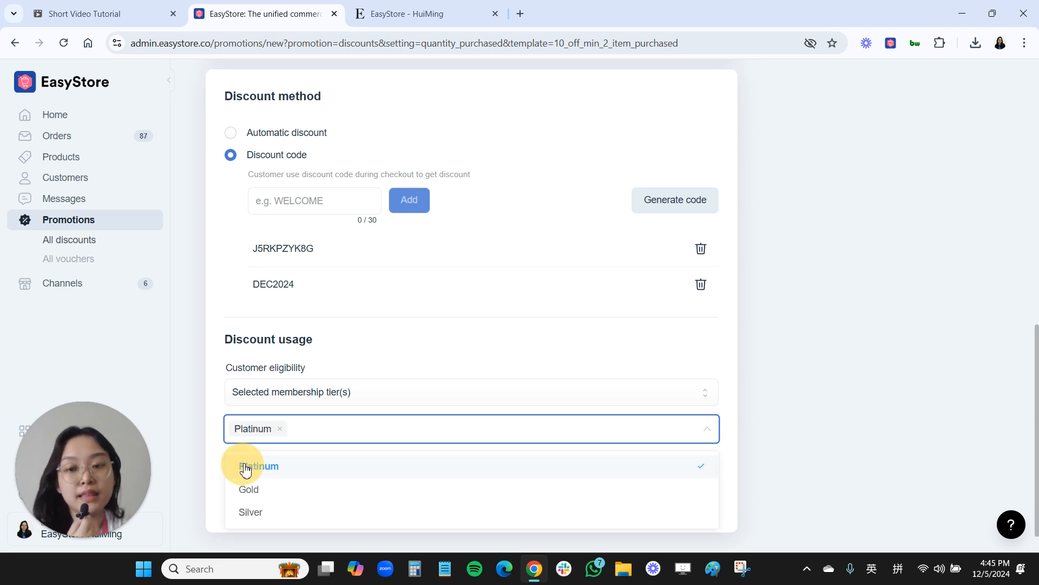
click(216, 448)
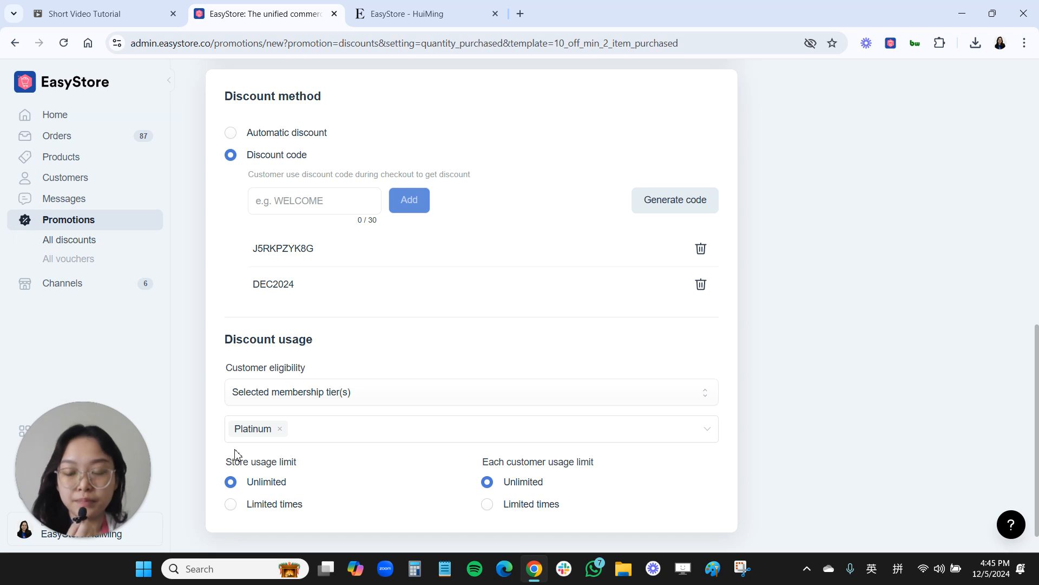
- Set the customer eligibility to All logged-in members
click(260, 395)
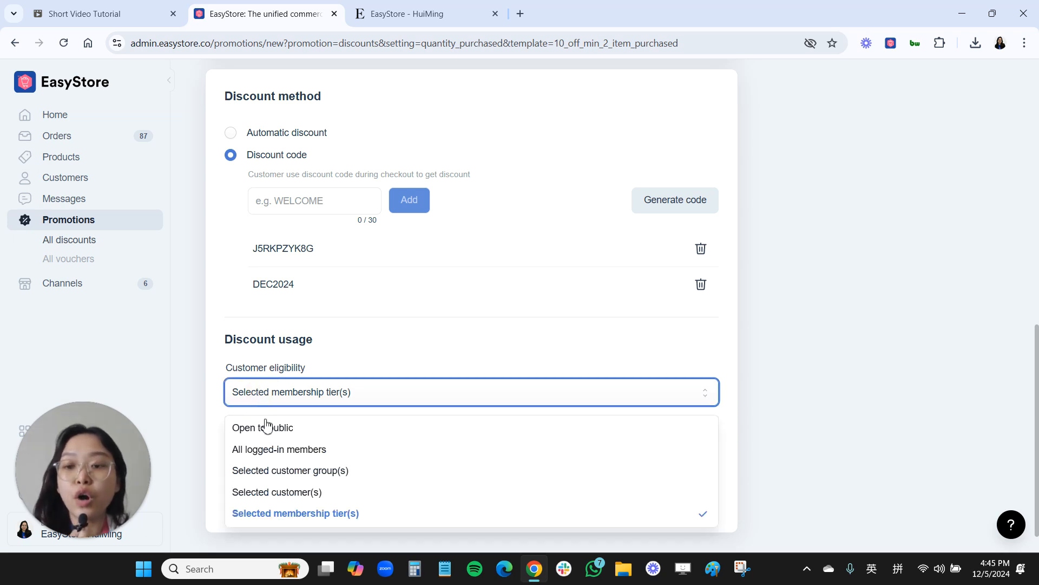
click(268, 449)
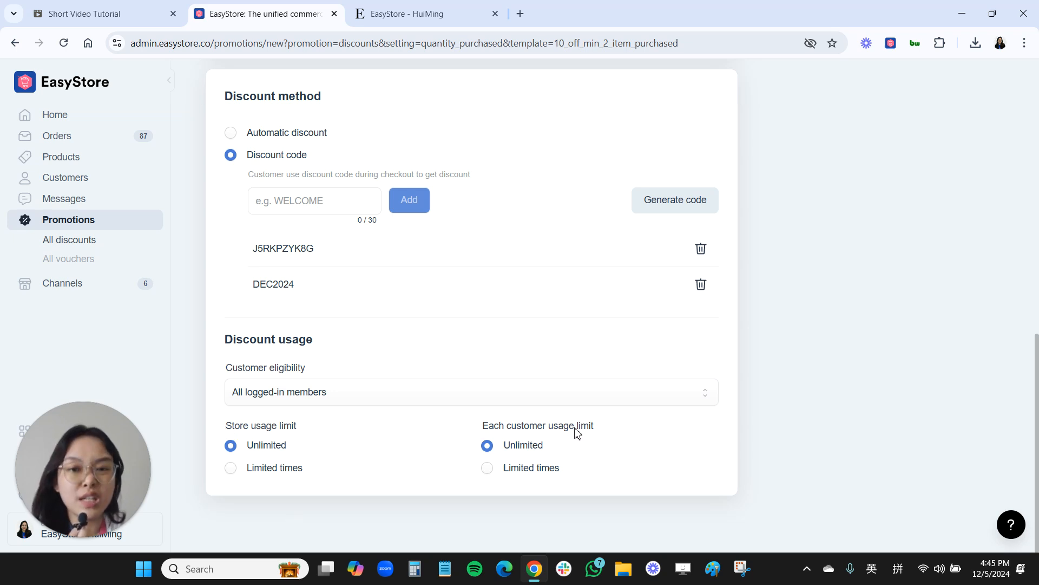
- Try a store usage limit of 100 times and return the limit to Unlimited
click(232, 469)
click(278, 490)
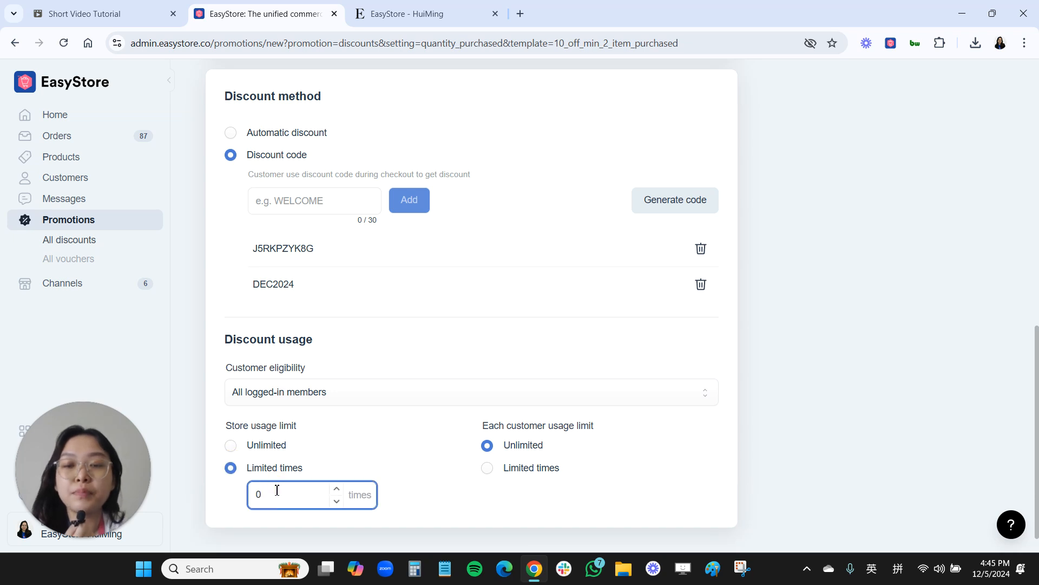
text(100)
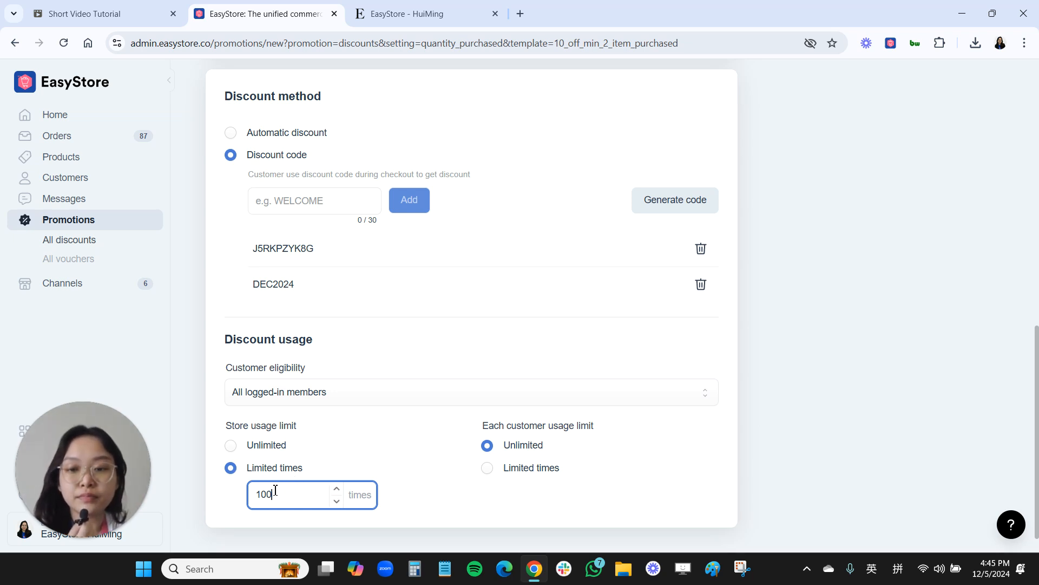
click(231, 445)
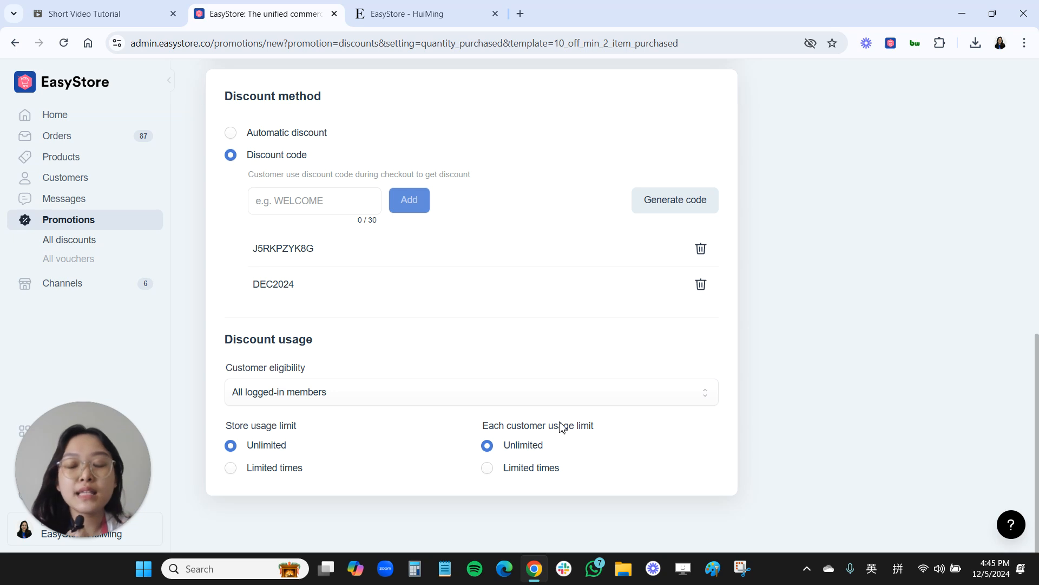
- Limit each customer's usage of the discount to 2 times
click(488, 468)
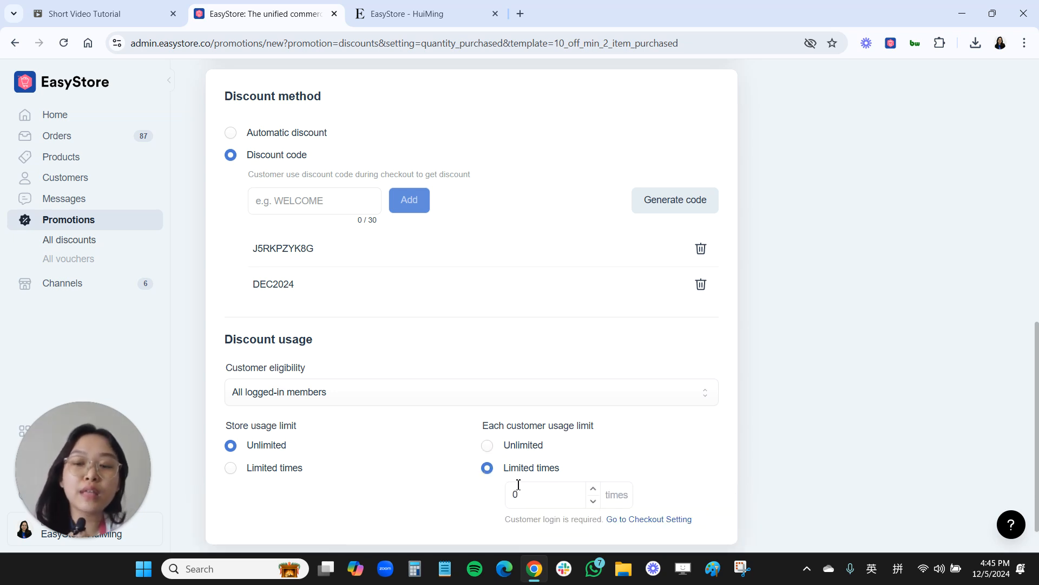
drag(533, 497, 511, 496)
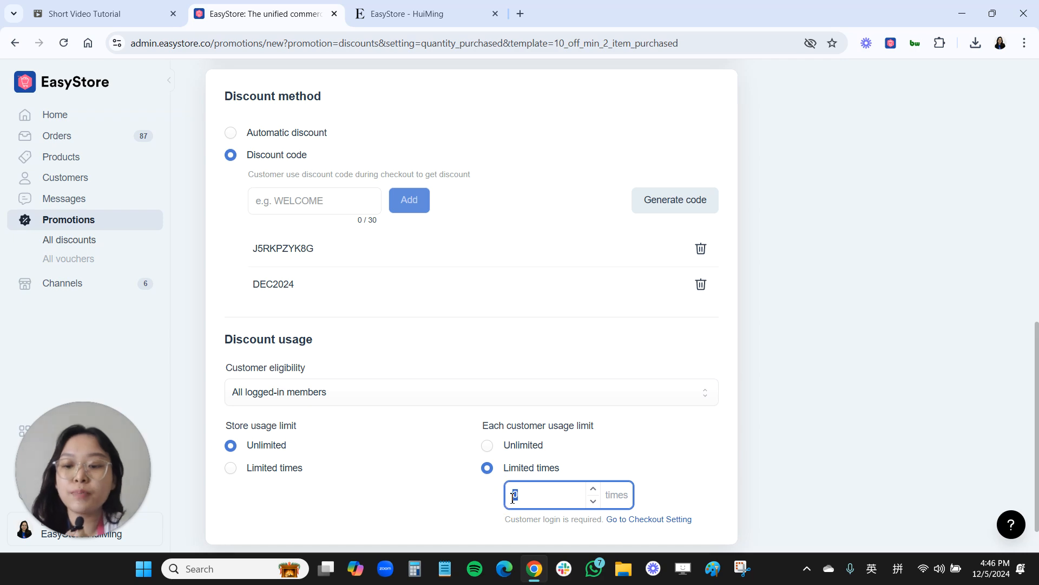
click(851, 495)
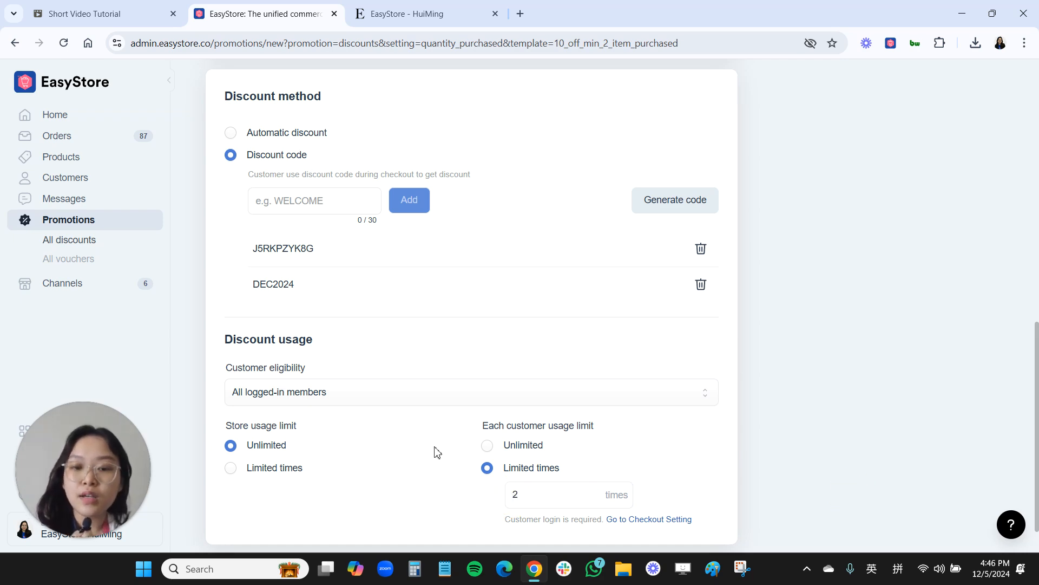
- Turn off the No end date option in the active dates and set the start date to 06-12-2024
scroll(845, 433, up, 10)
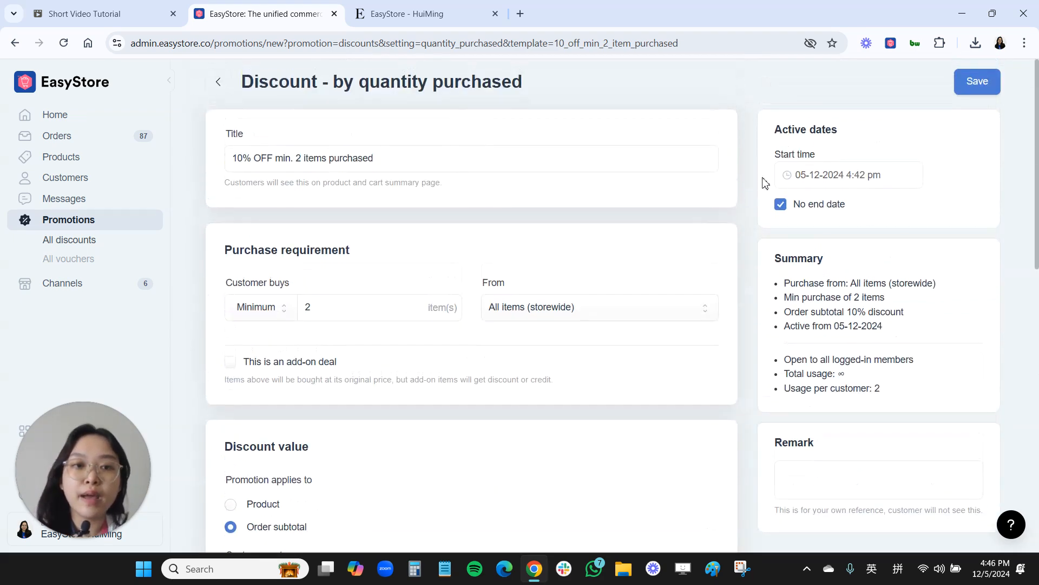
click(546, 111)
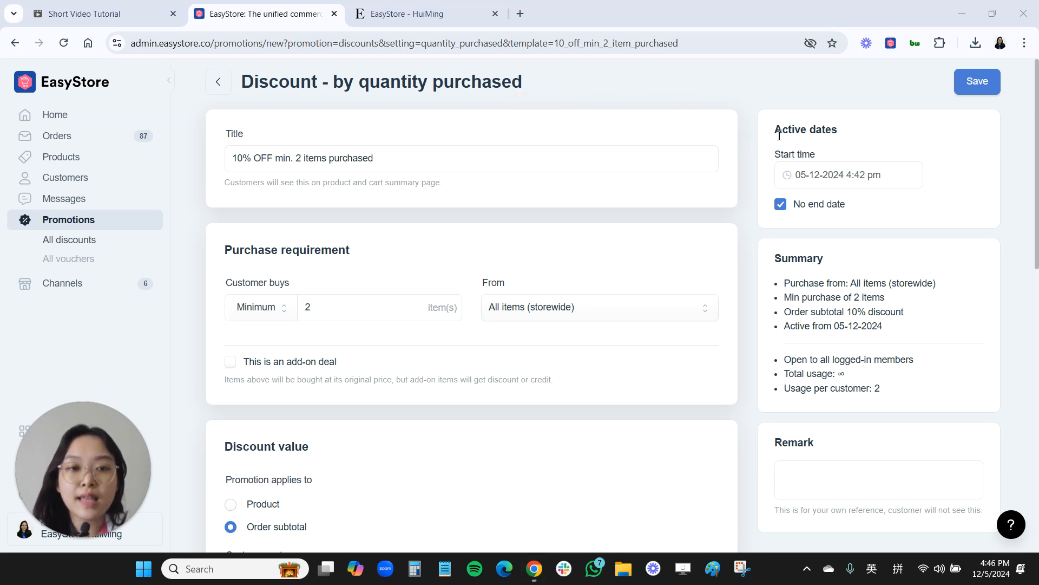
click(781, 205)
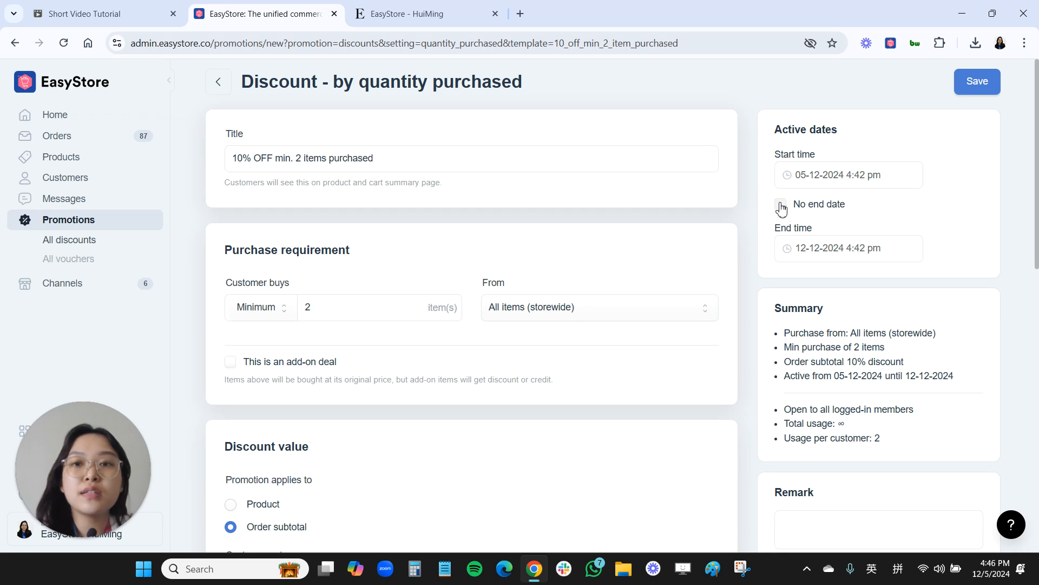
click(804, 168)
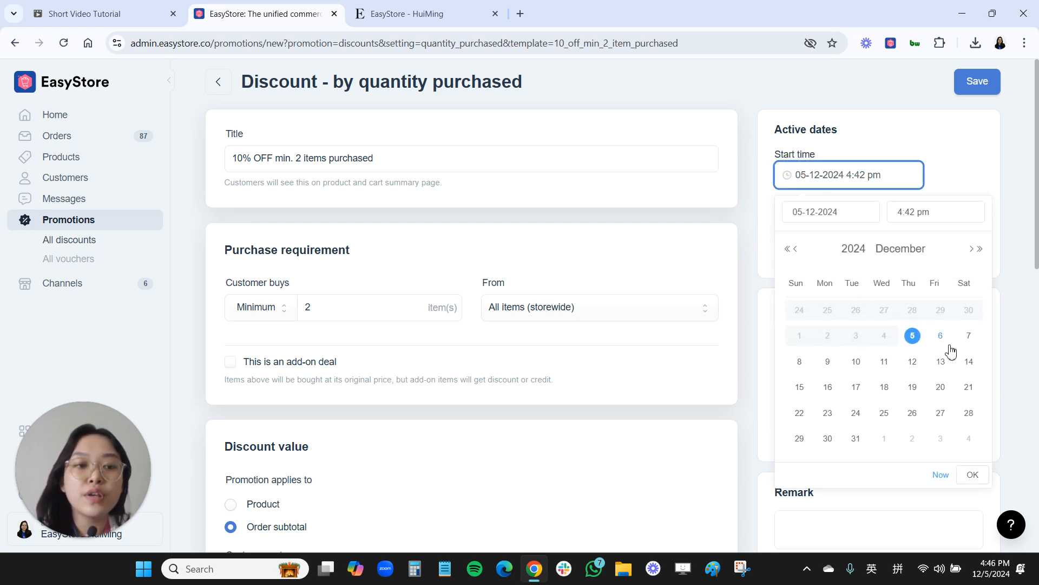
click(941, 336)
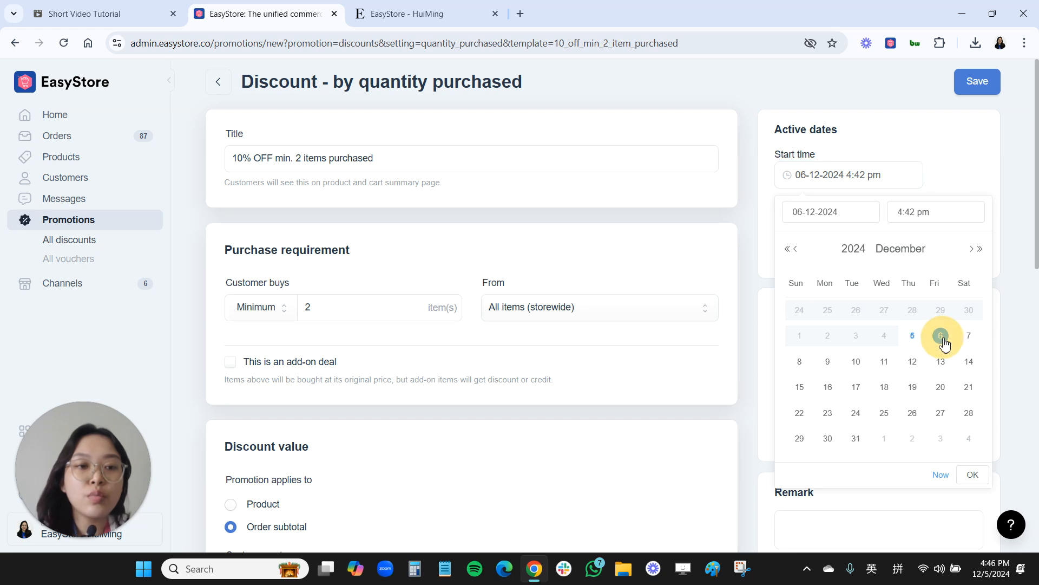
click(969, 476)
- Set the promotion's end date to 31-12-2024, and switch the promotion back to No end date
click(832, 251)
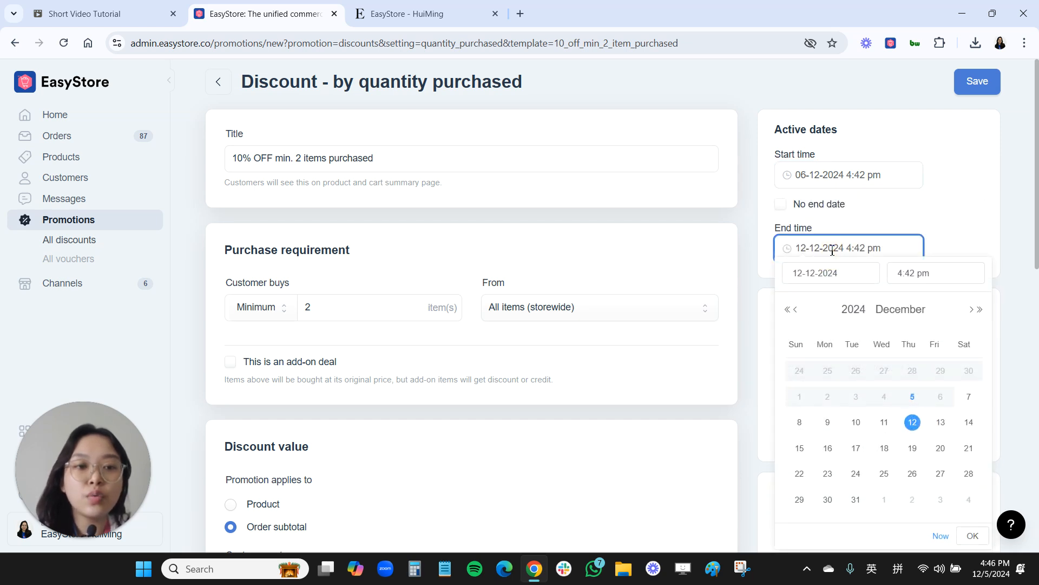
click(856, 499)
click(979, 536)
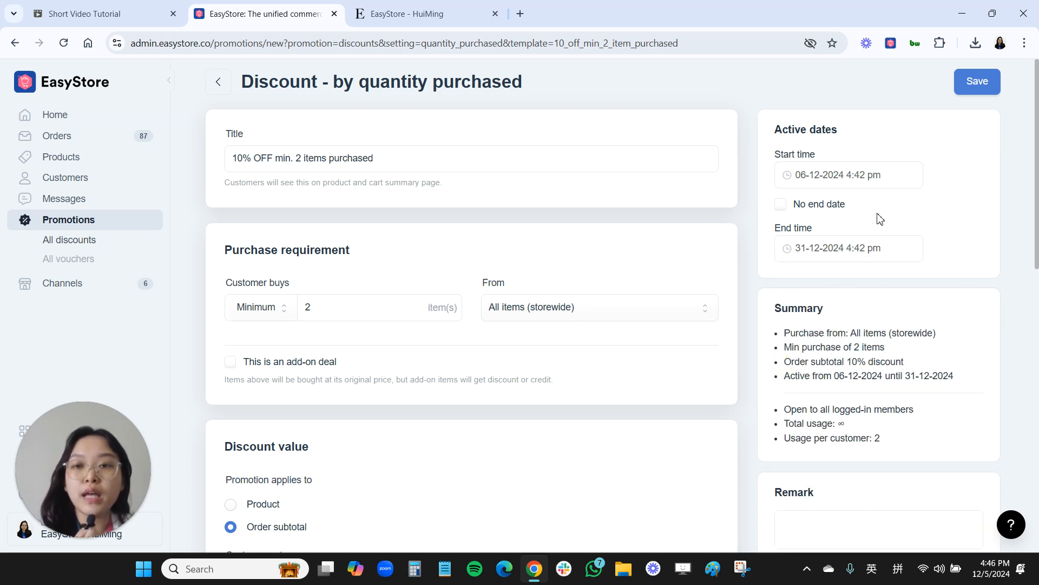
click(781, 205)
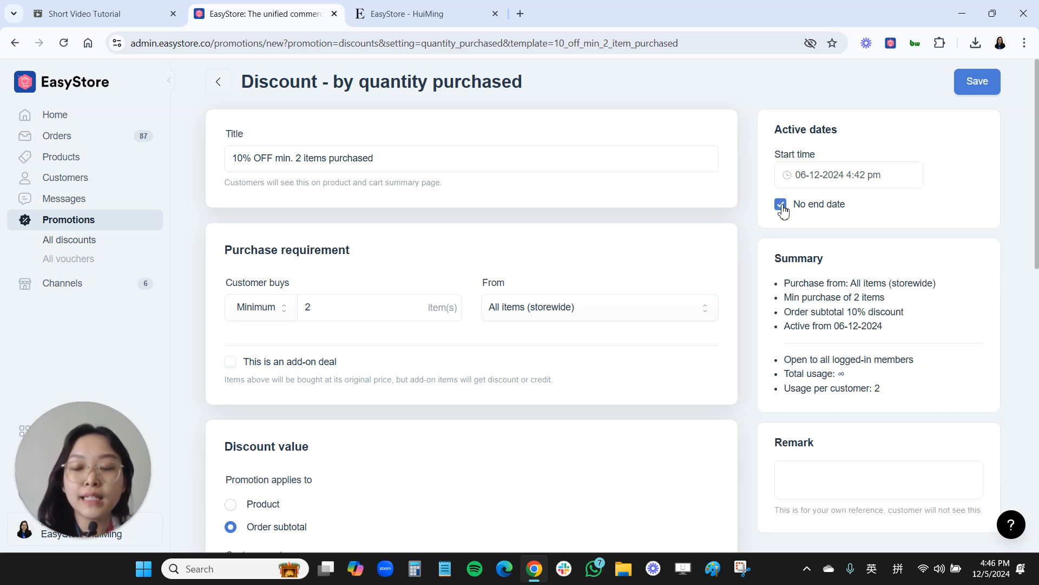
- Review the promotion summary's conditions, discount and member eligibility, and save the promotion
drag(777, 260, 863, 382)
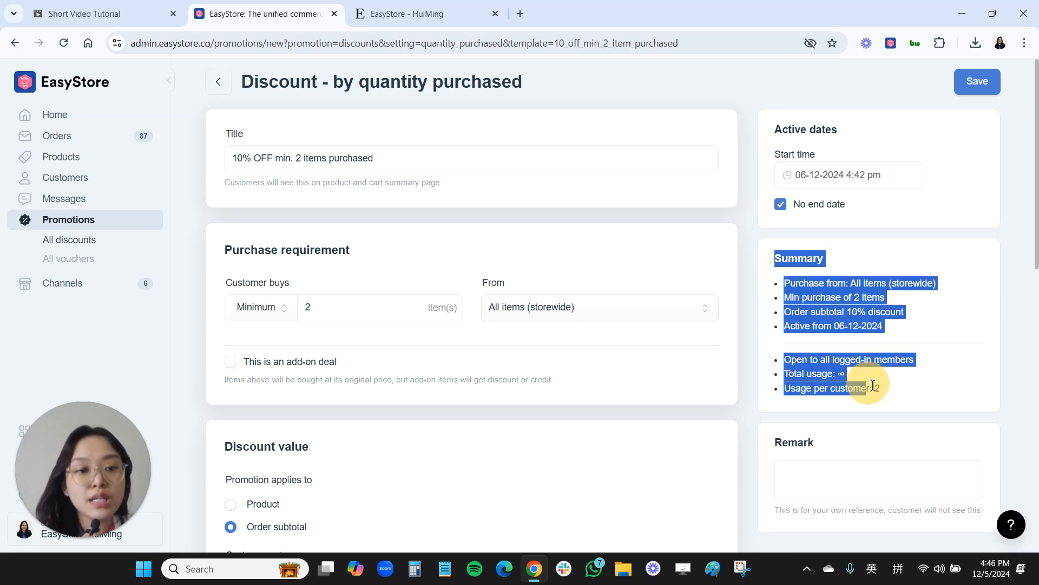
click(879, 377)
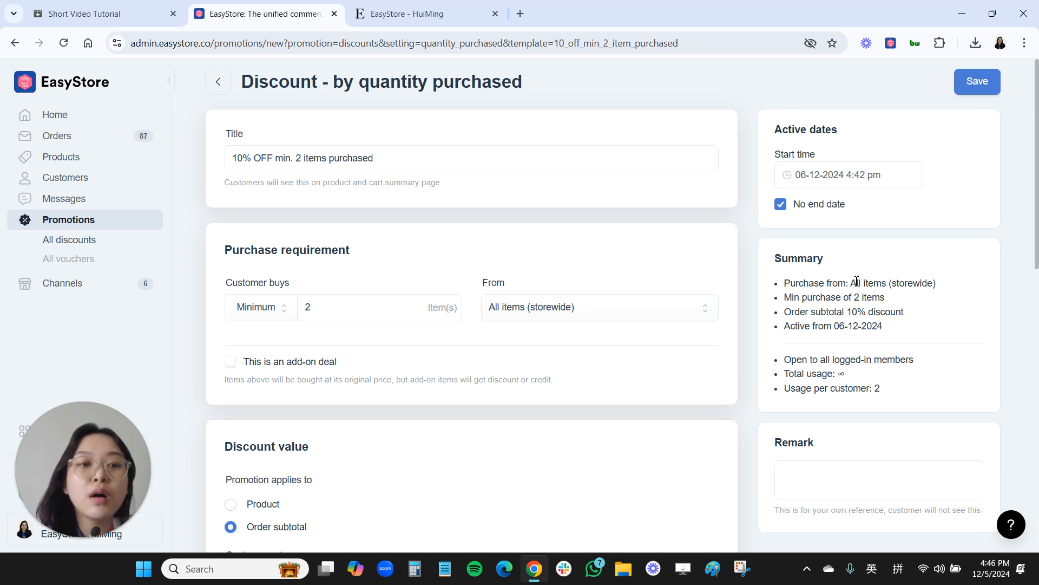
drag(849, 300, 867, 313)
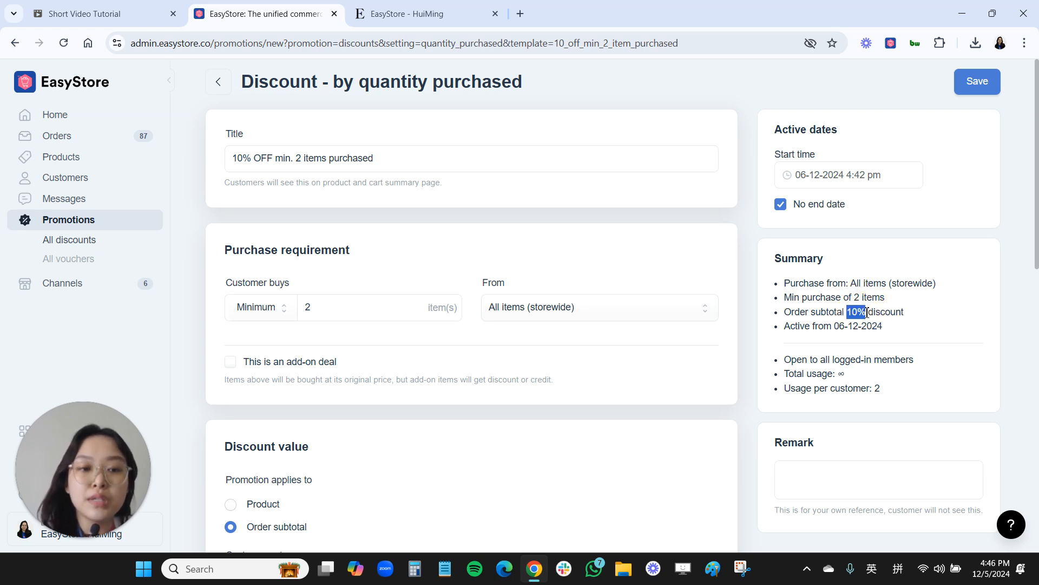
click(886, 314)
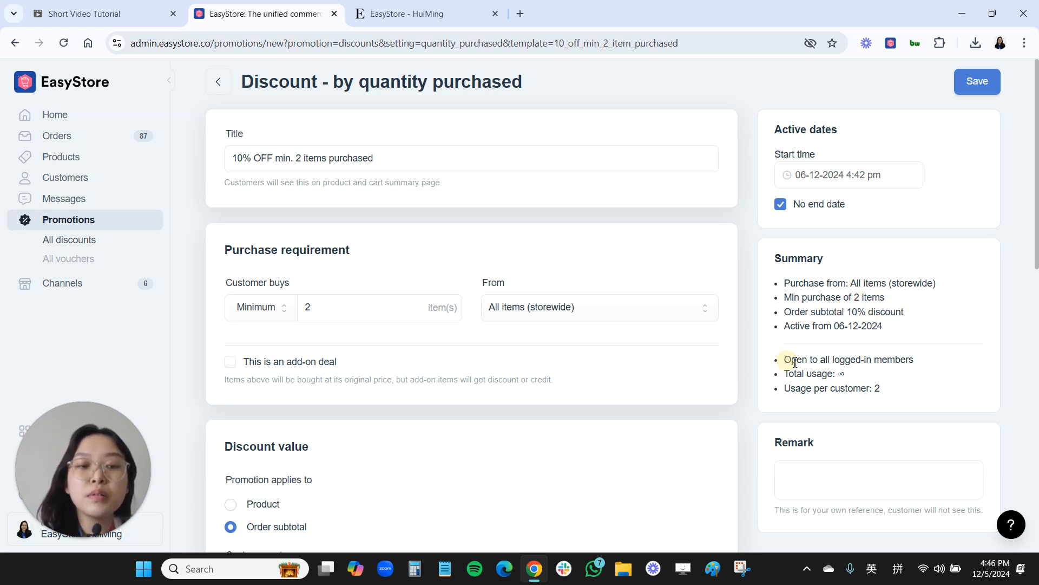
drag(789, 362, 921, 360)
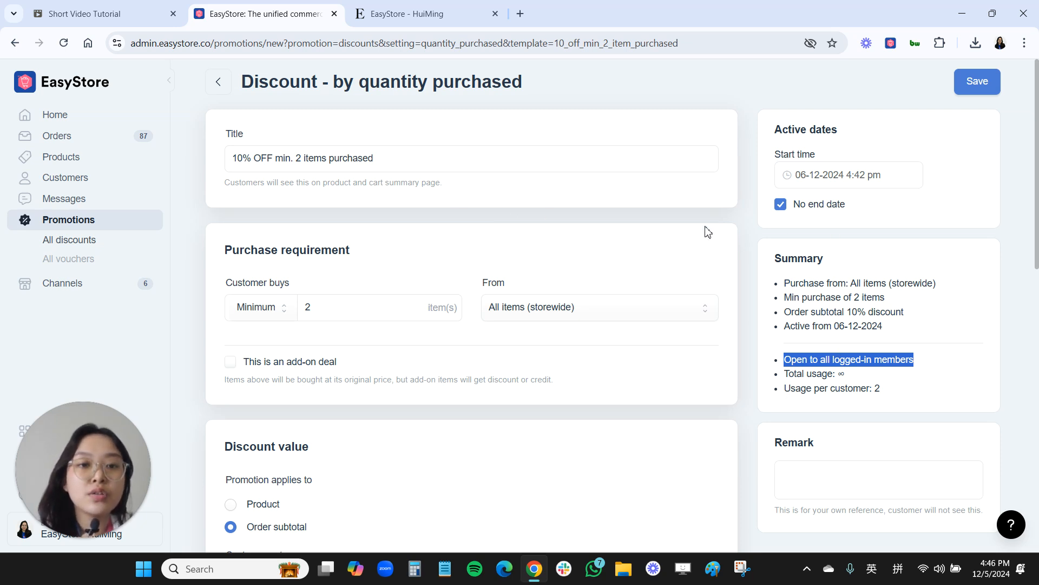
click(984, 88)
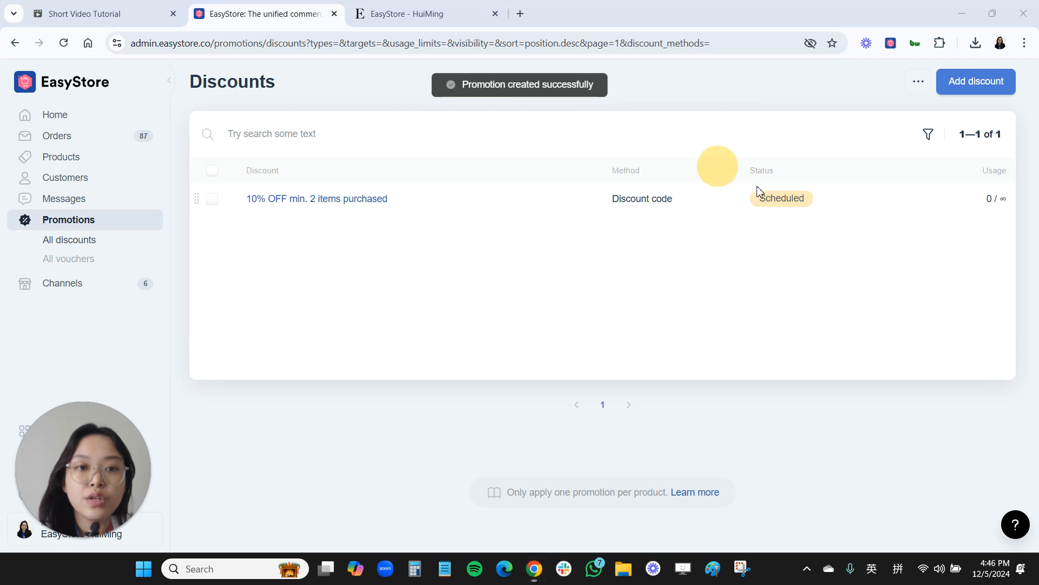
- View the details of the saved "10% OFF min. 2 items purchased" discount and close them
click(305, 206)
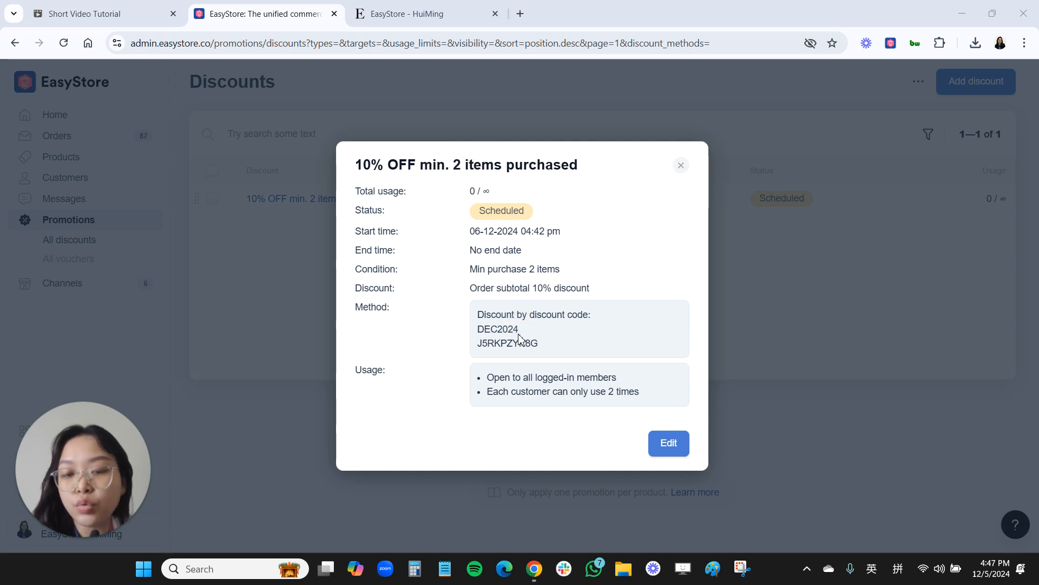
click(503, 500)
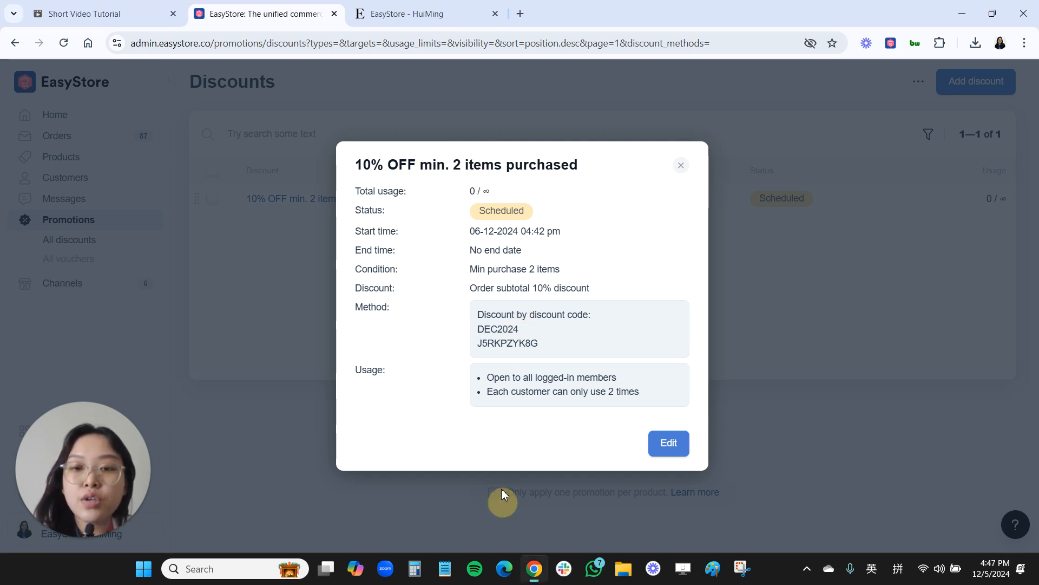
drag(96, 472, 97, 316)
- Open the Customer Account Welcome email template from the store's template settings
click(81, 473)
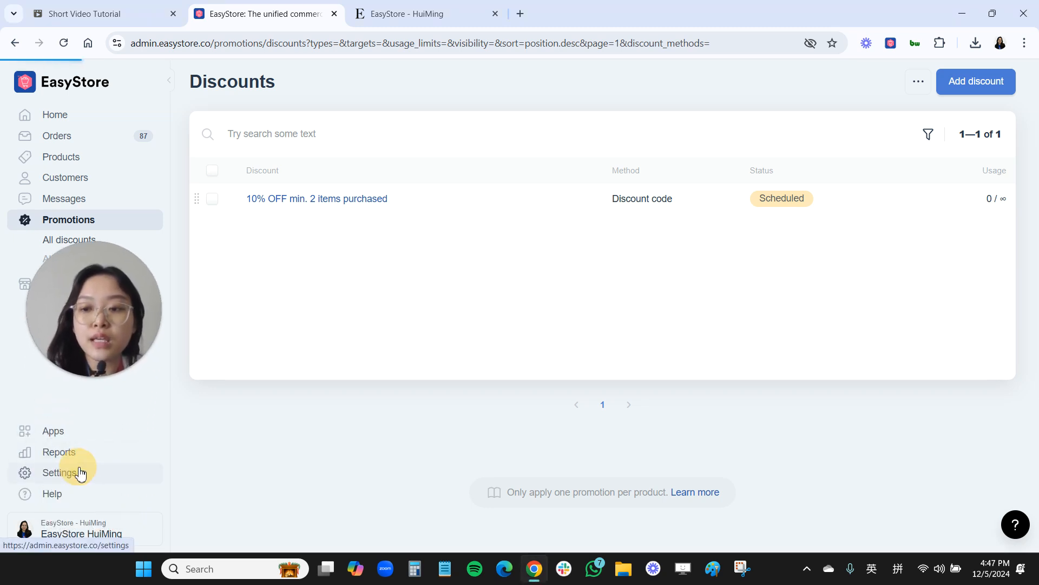
click(888, 382)
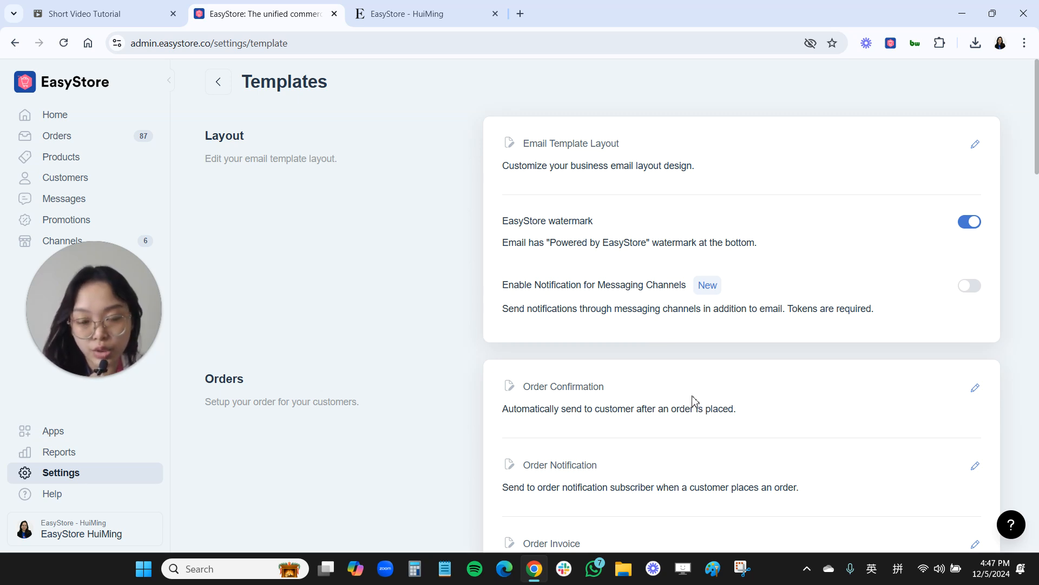
scroll(693, 398, down, 1)
scroll(693, 392, down, 10)
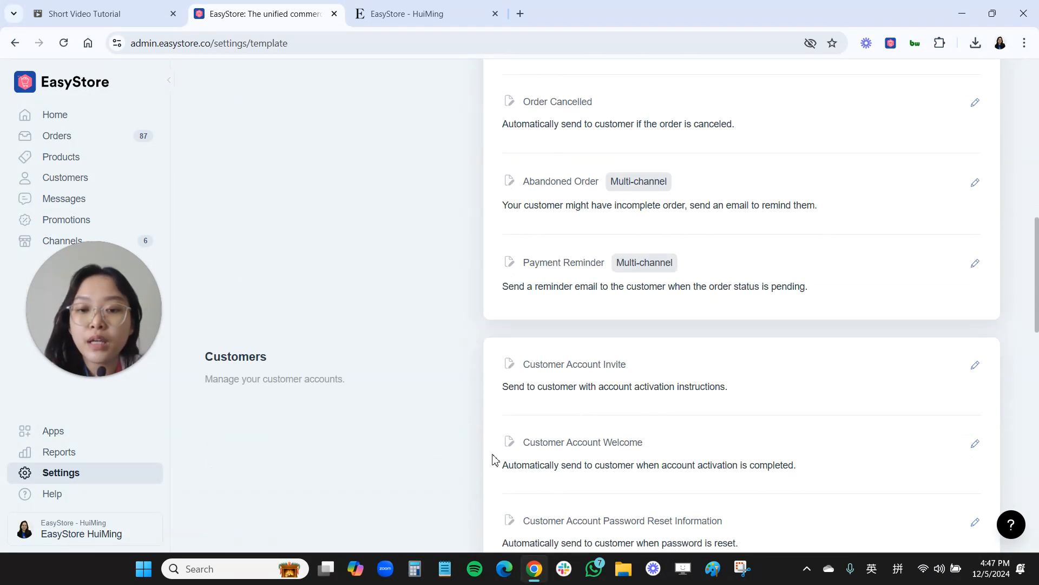
click(574, 449)
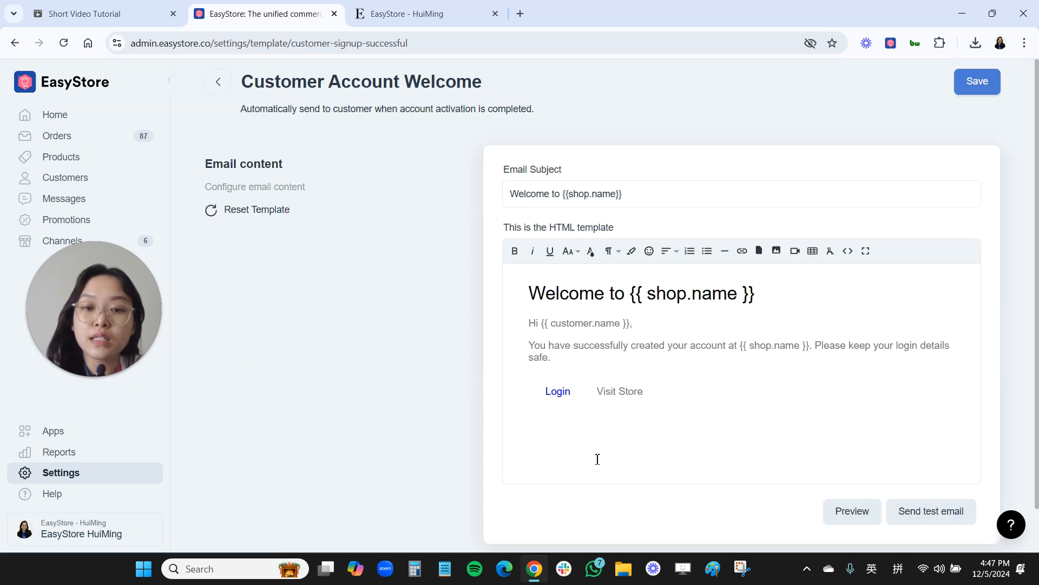
click(575, 435)
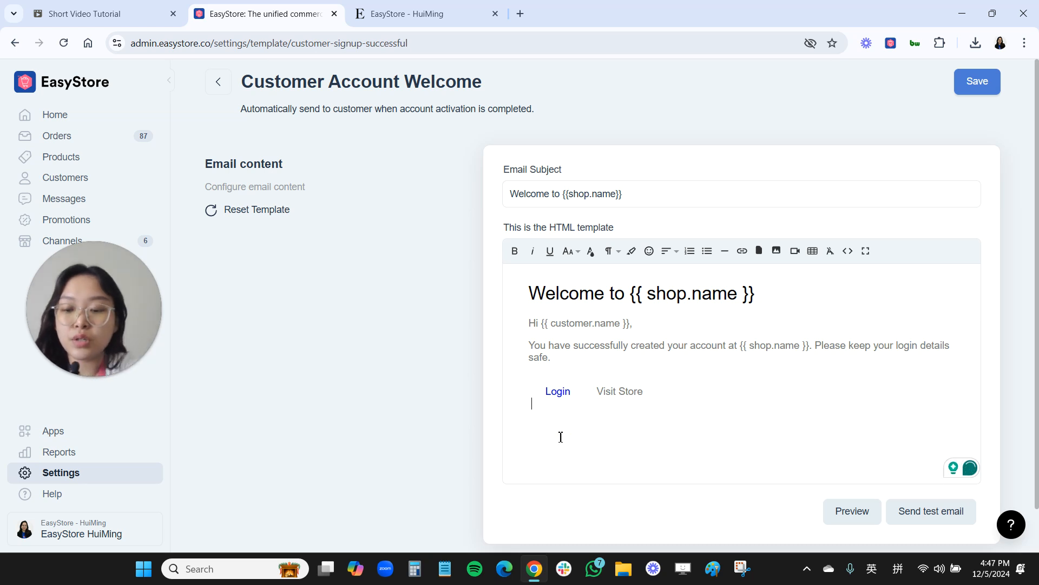
text(Redee)
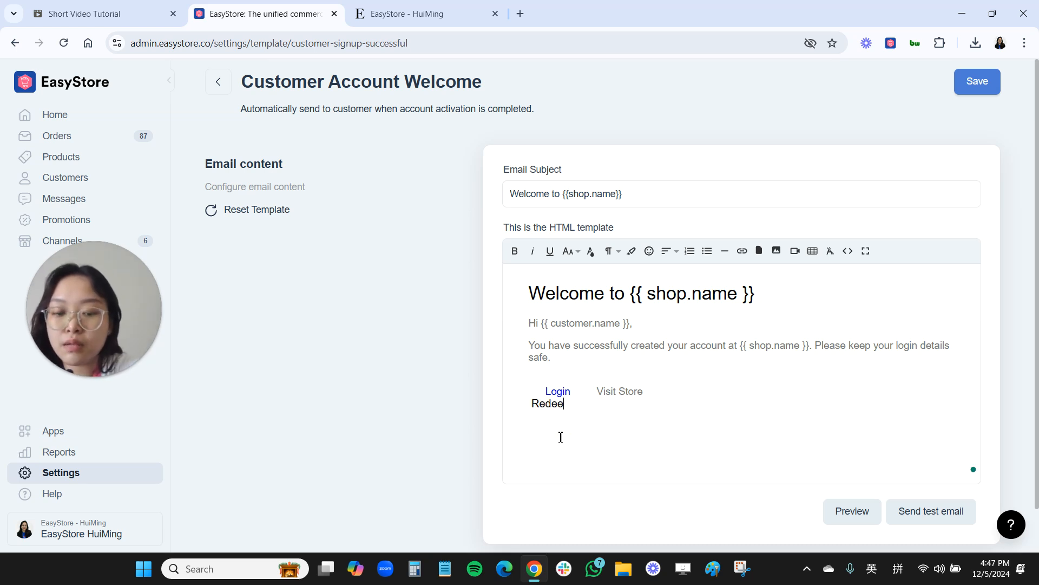
key(BackSpace)
key(BackSpace)
key(BackSpace)
key(BackSpace)
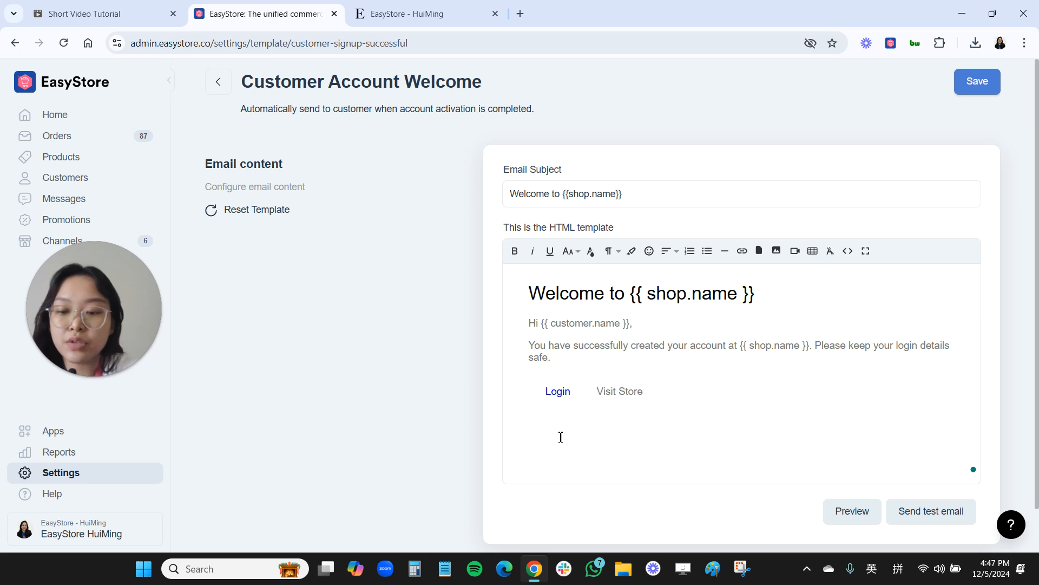
- Add the line "Redeem DEC2024 to get 10% OFF with 2 min item spent" below the links in the welcome email body
text(Redeem )
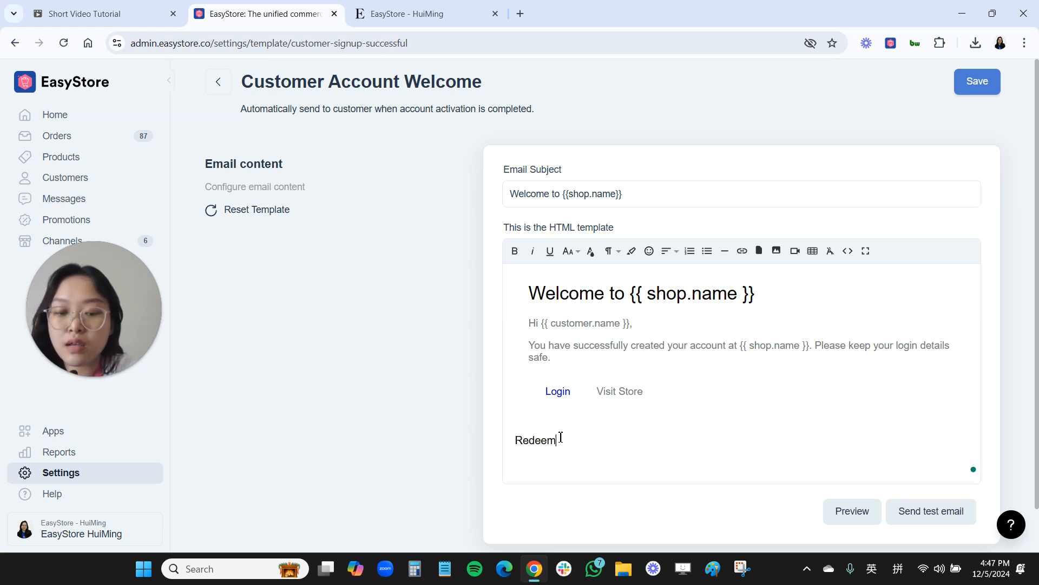
text(DE)
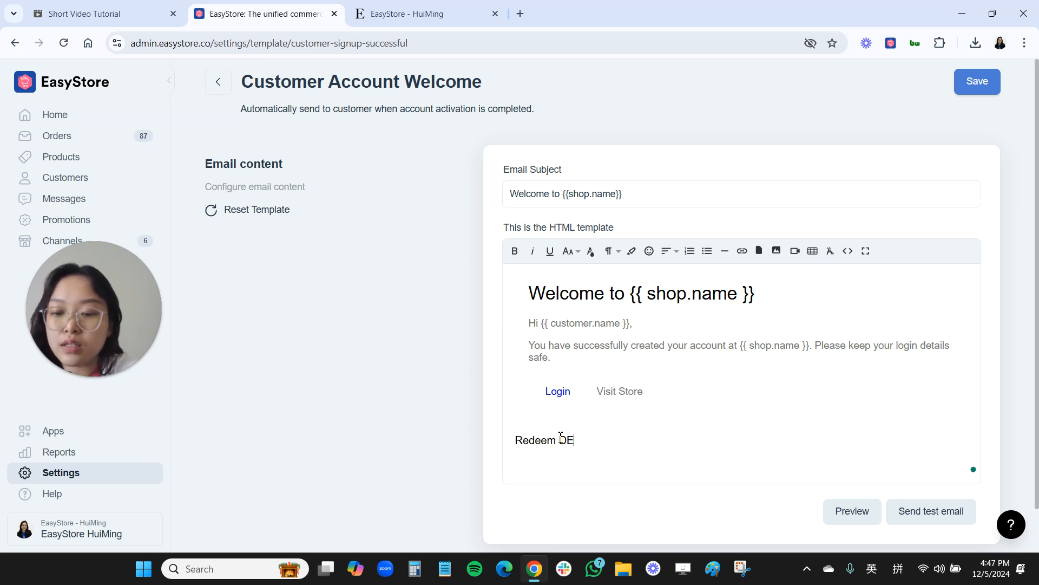
text(C2024 to get)
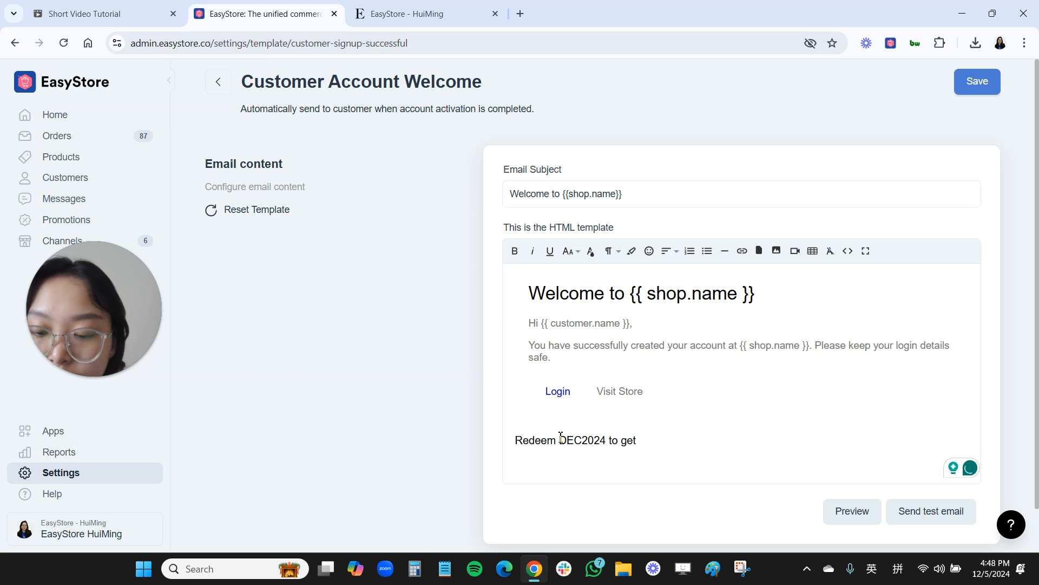
text(10% OFF)
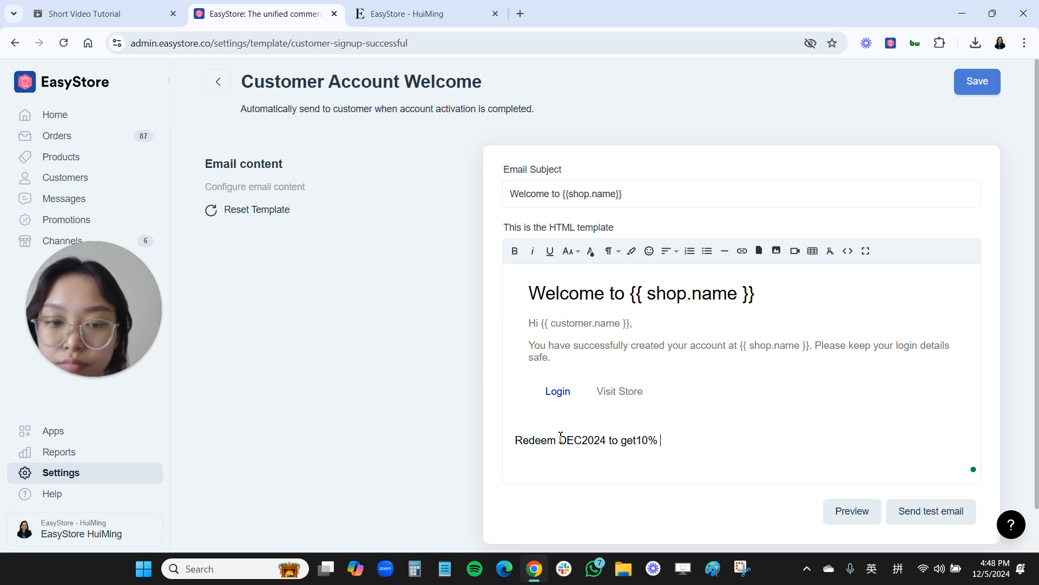
click(638, 439)
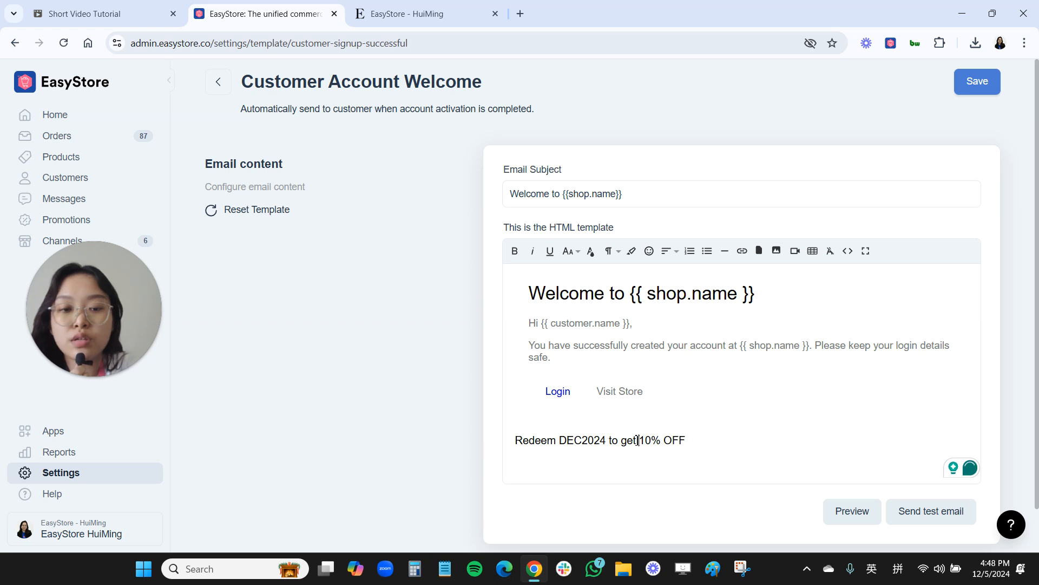
click(801, 399)
click(702, 449)
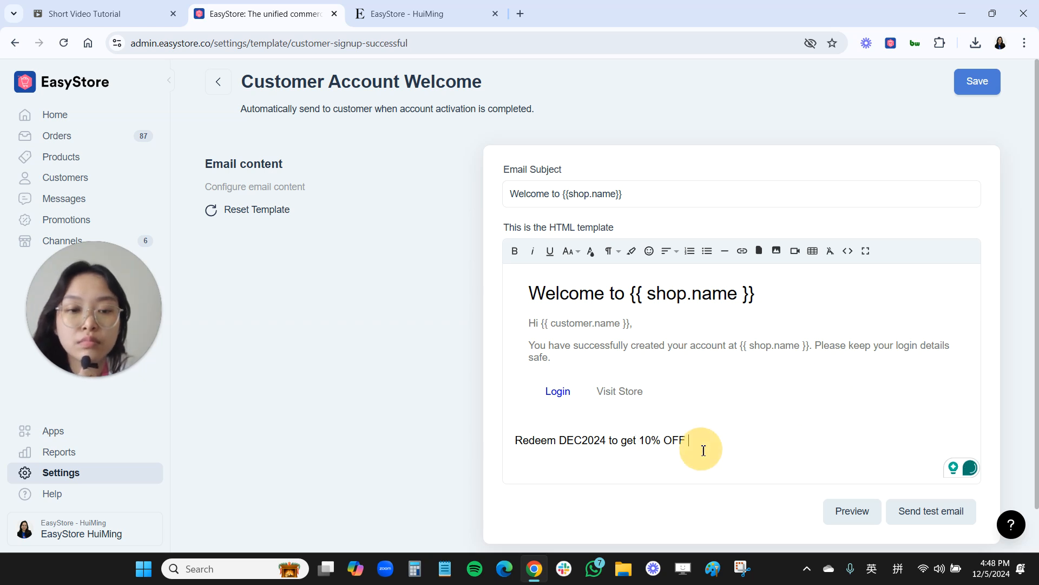
text(wit)
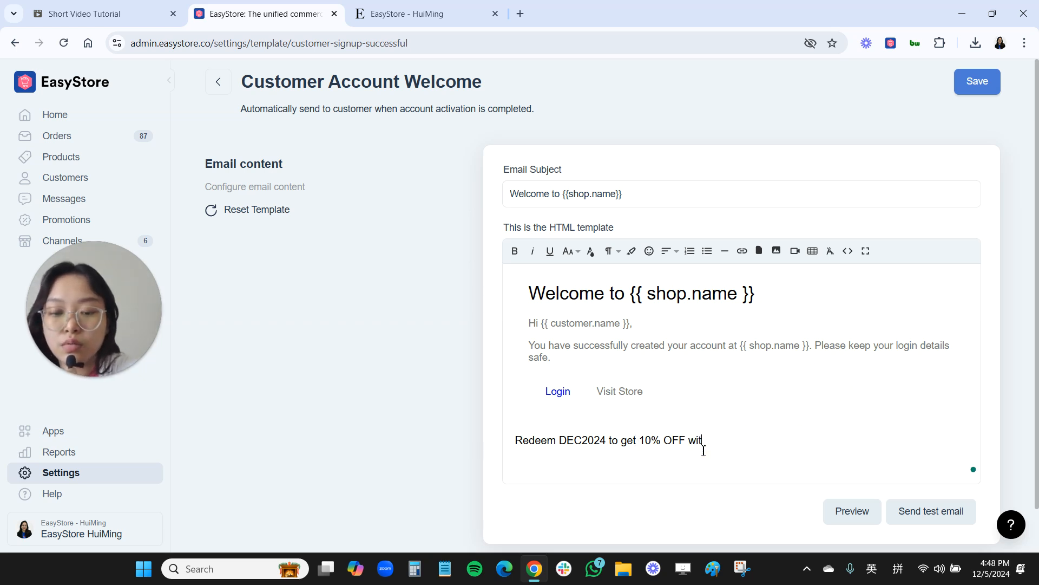
text(h 2 min item spent)
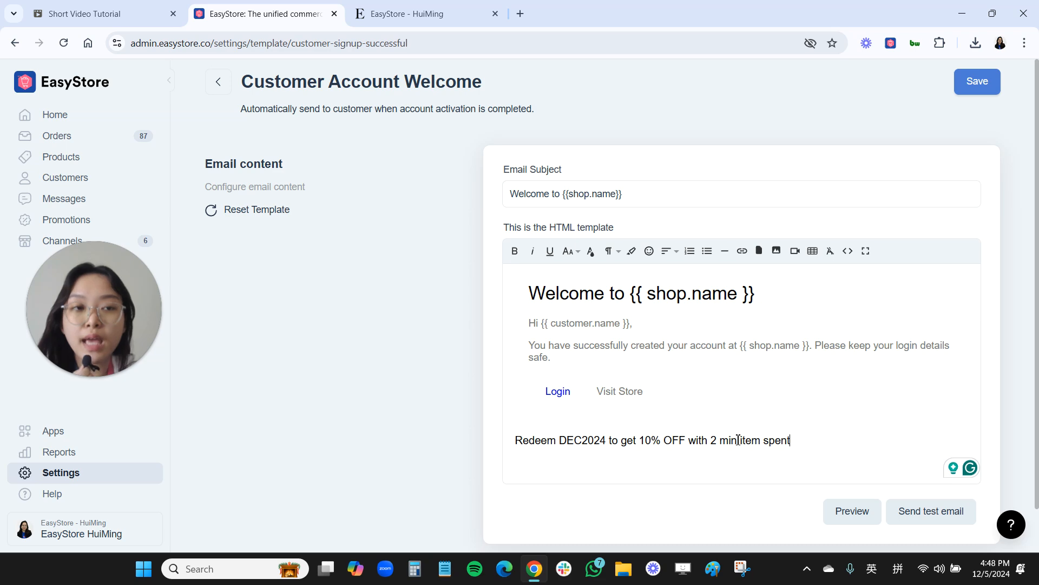
- Preview the welcome email, check the discount code line in it, and close the preview
click(849, 517)
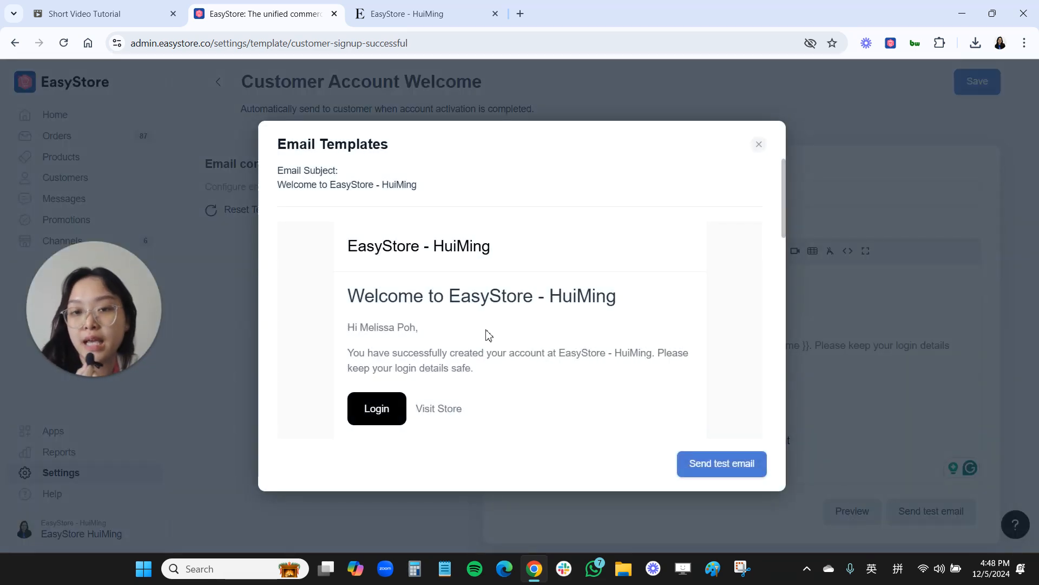
scroll(445, 399, down, 3)
drag(335, 316, 419, 318)
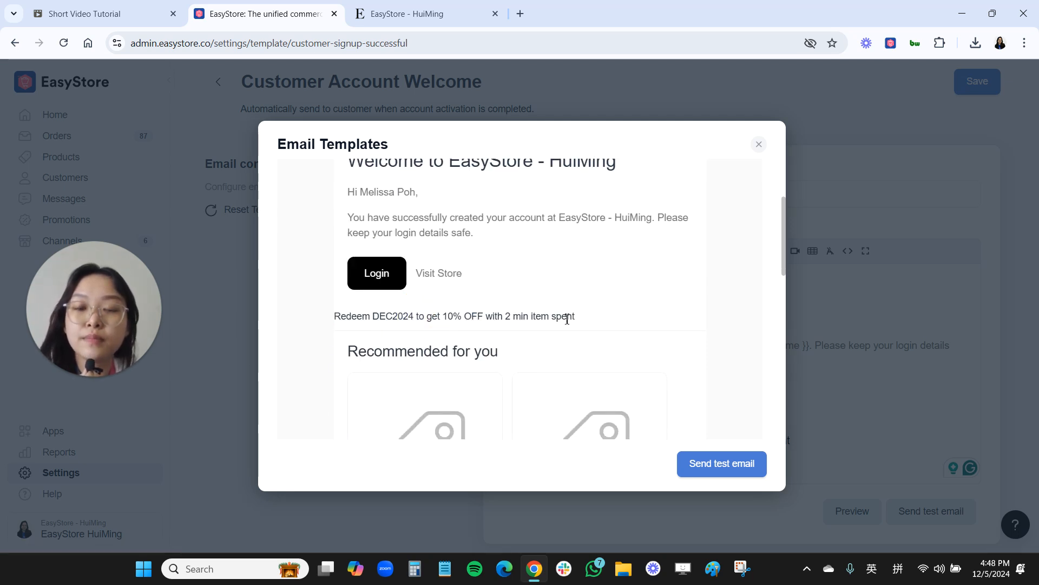
click(854, 443)
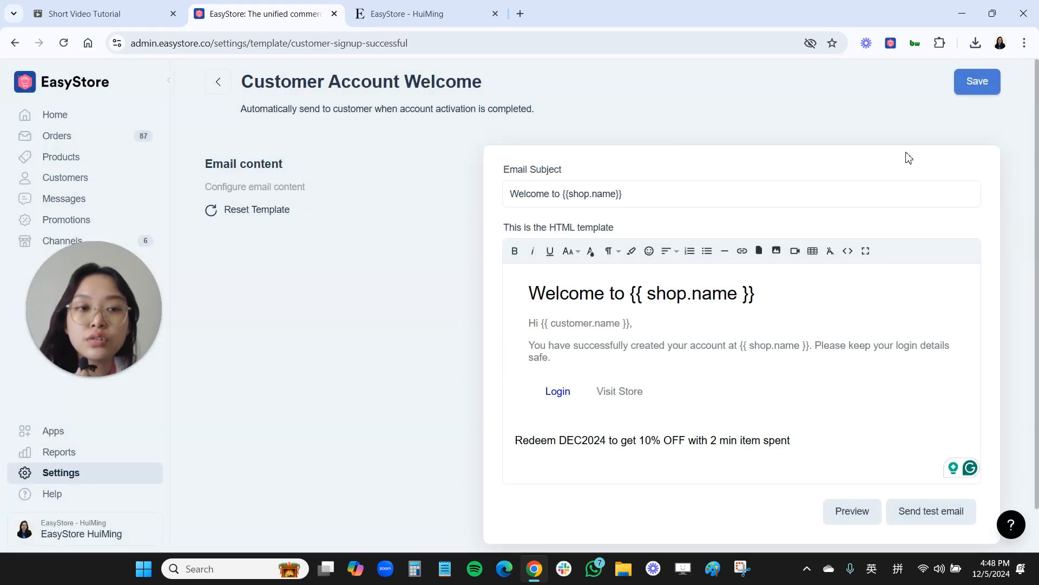